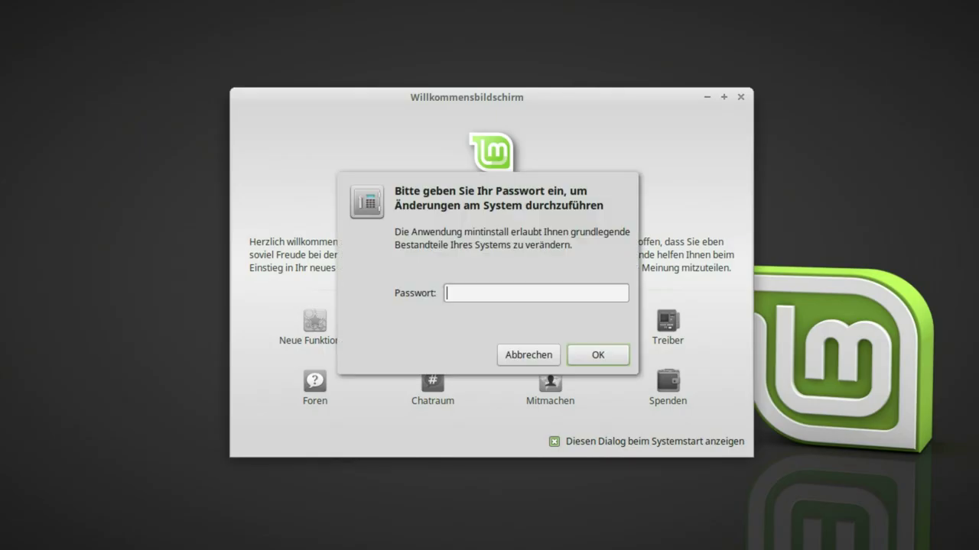
Enter the account password in the mintinstall authorisation prompt and confirm it
text(****)
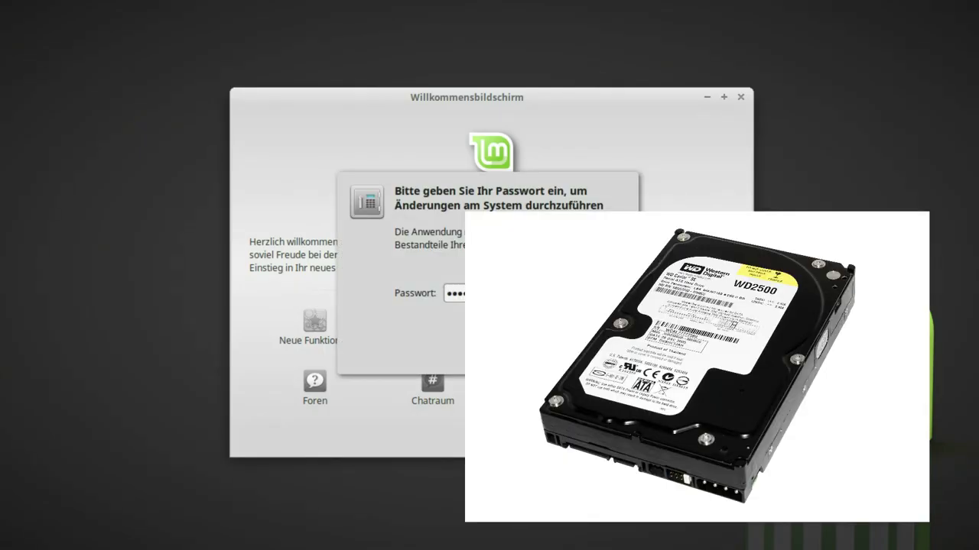
key(Return)
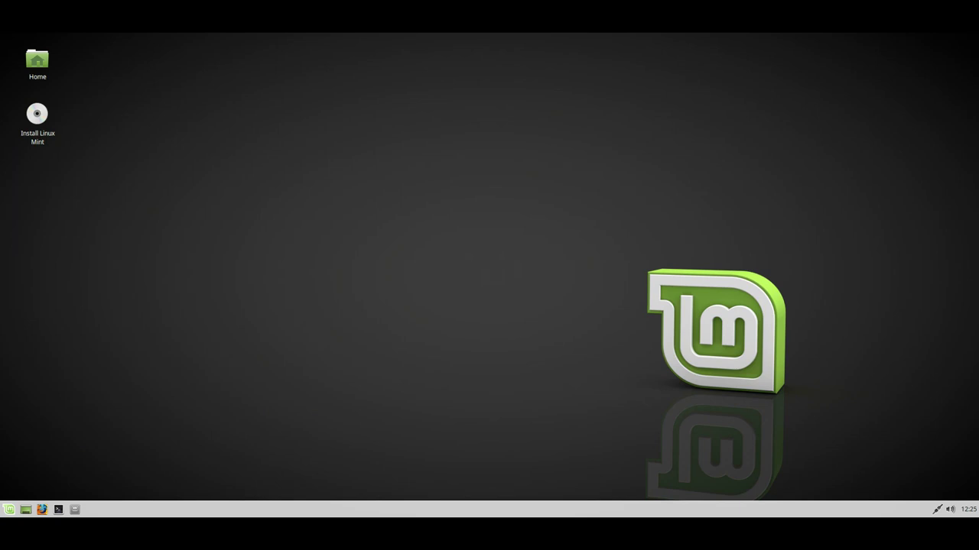
Launch the installer from the desktop icon, choose Deutsch as installation language, and continue
double_click(37, 115)
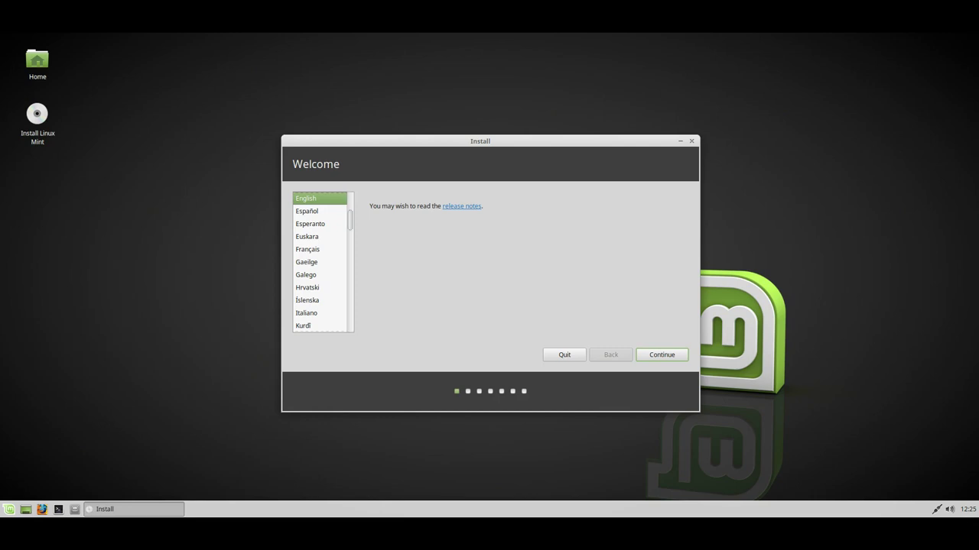
scroll(323, 262, up, 3)
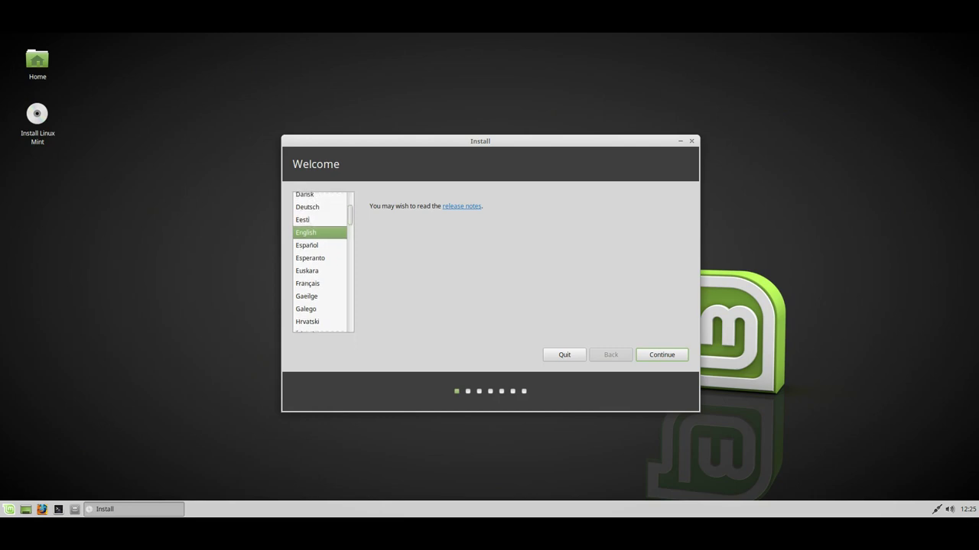
click(307, 207)
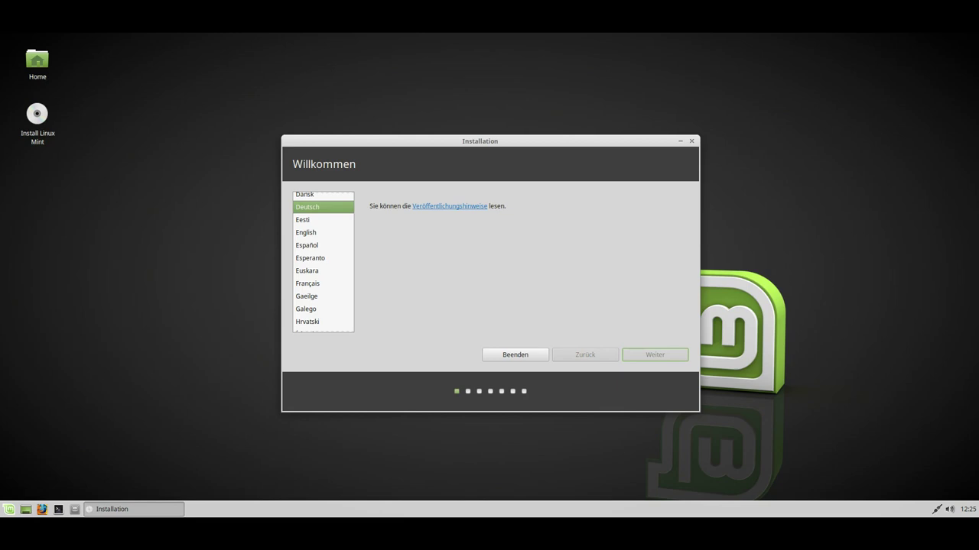
key(Return)
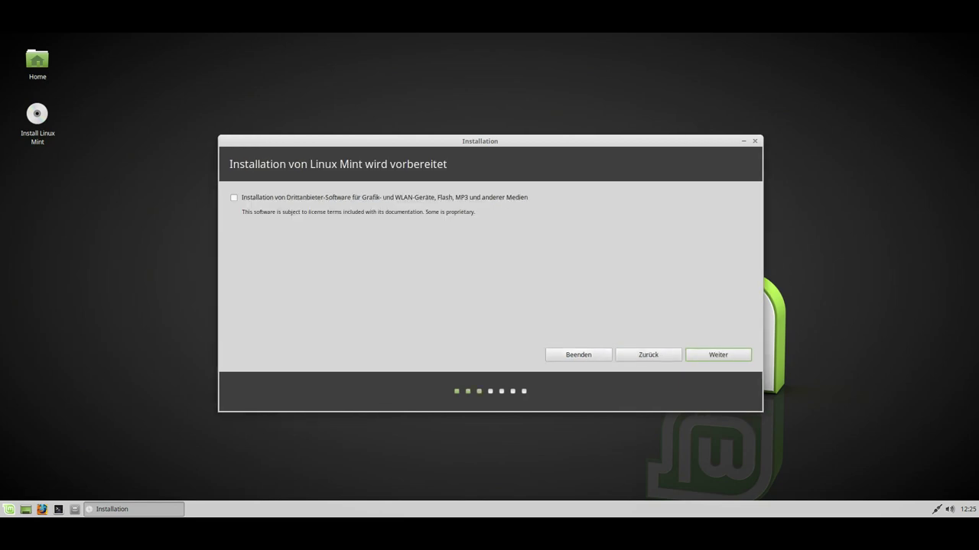
Tick the Drittanbieter-Software option and advance to the Installationsart page
key(space)
key(Return)
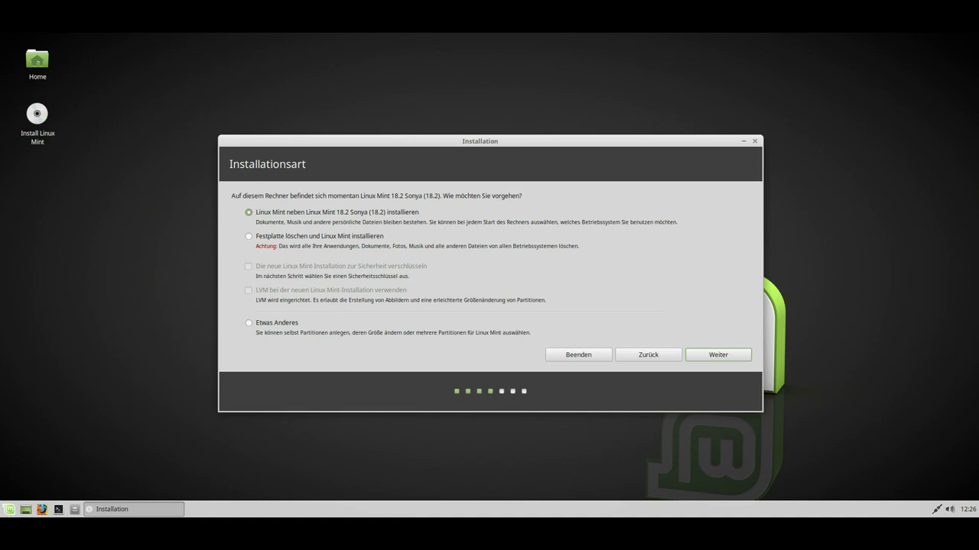
Choose 'Festplatte löschen und Linux Mint installieren' with encryption and LVM left unticked
click(249, 237)
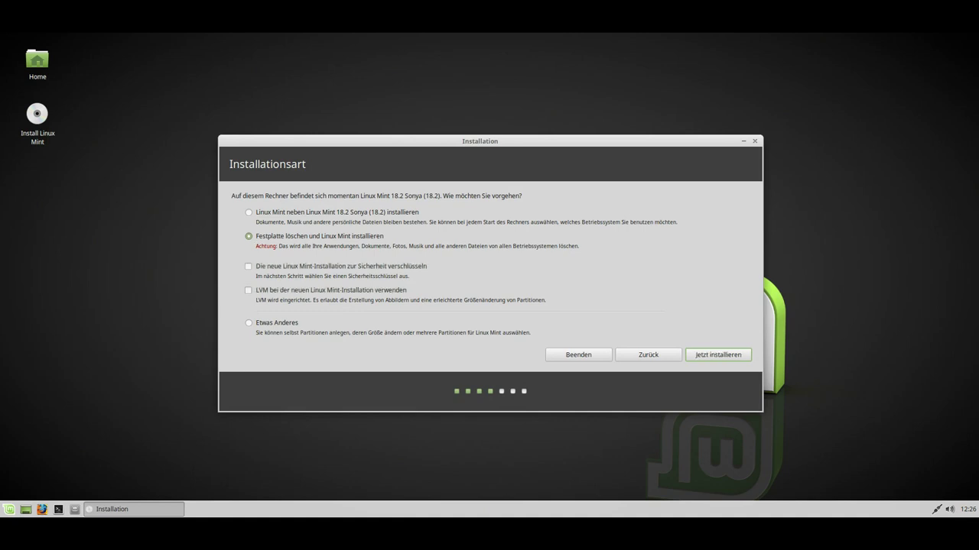
click(248, 266)
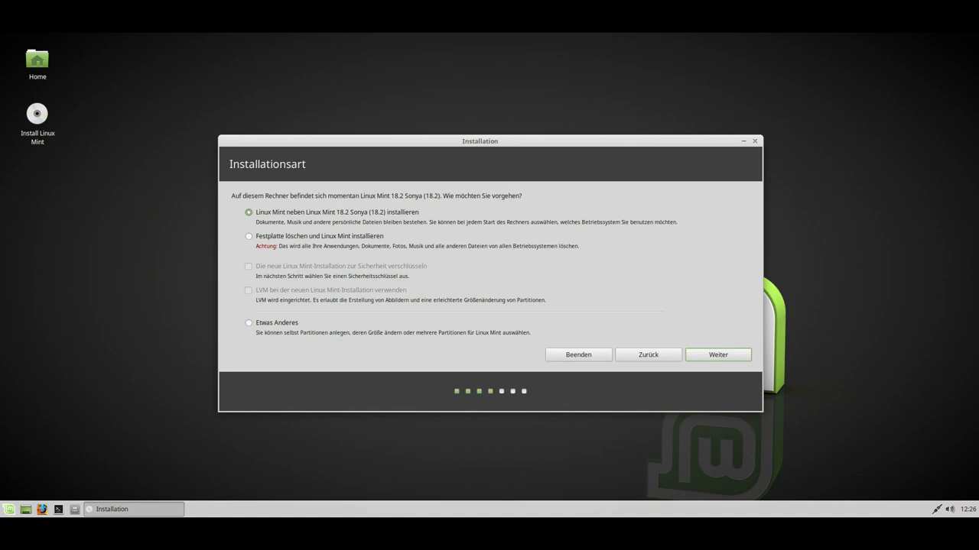
click(248, 237)
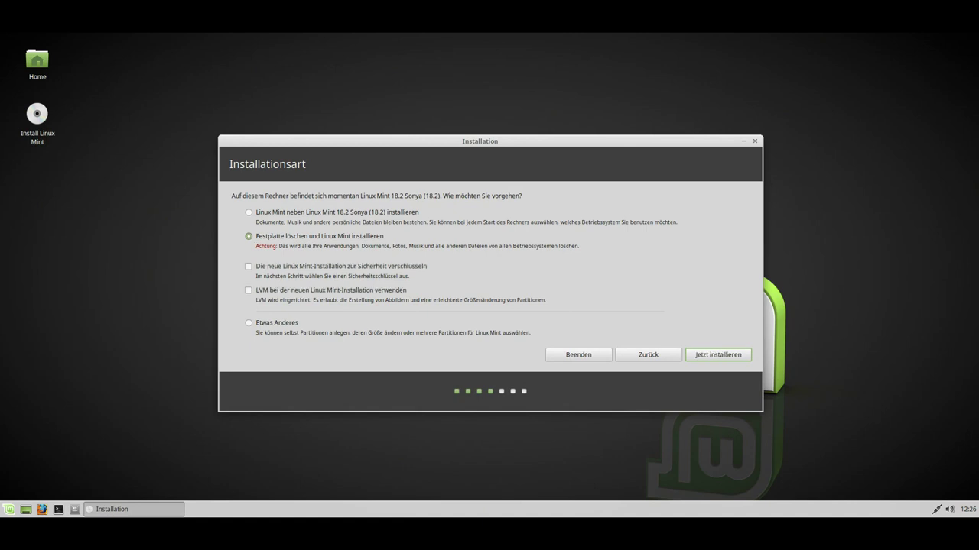
click(248, 266)
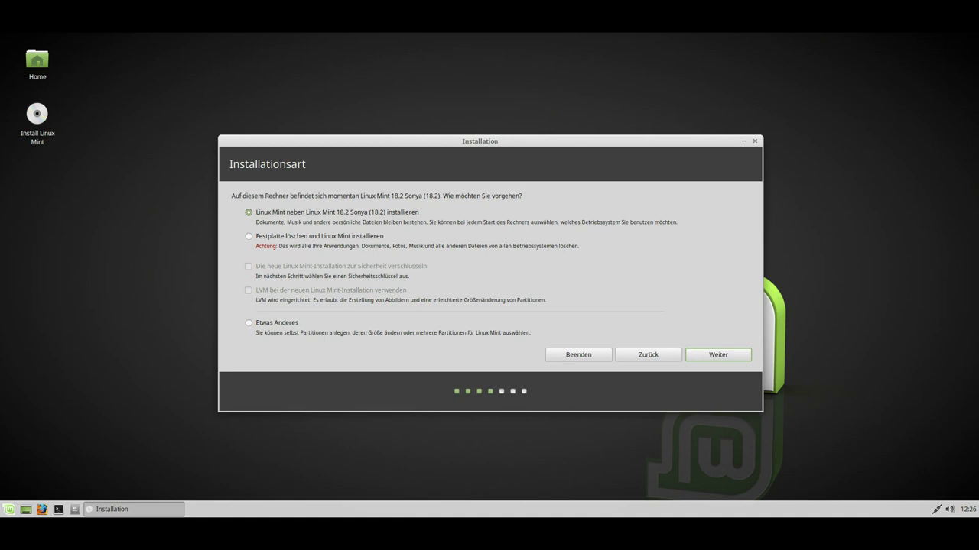
click(249, 236)
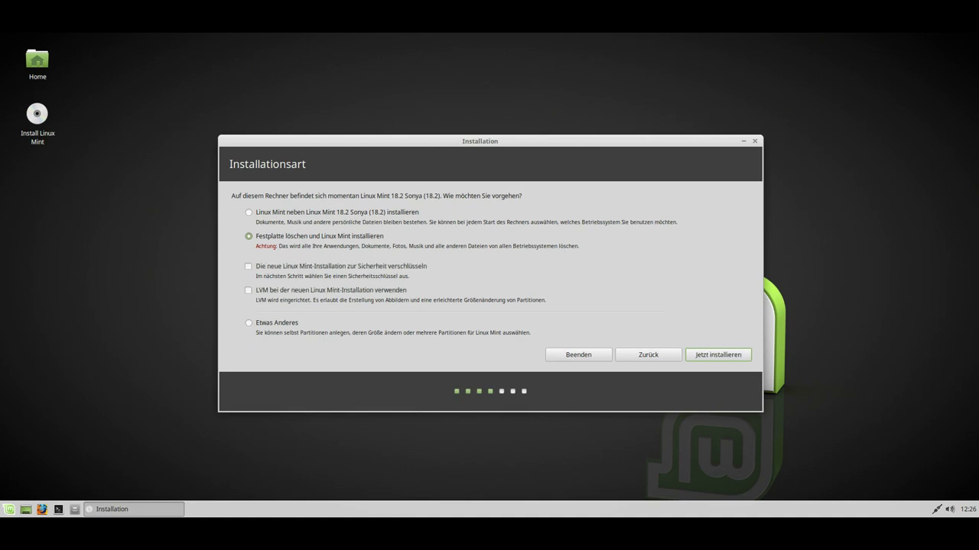
click(249, 267)
click(248, 266)
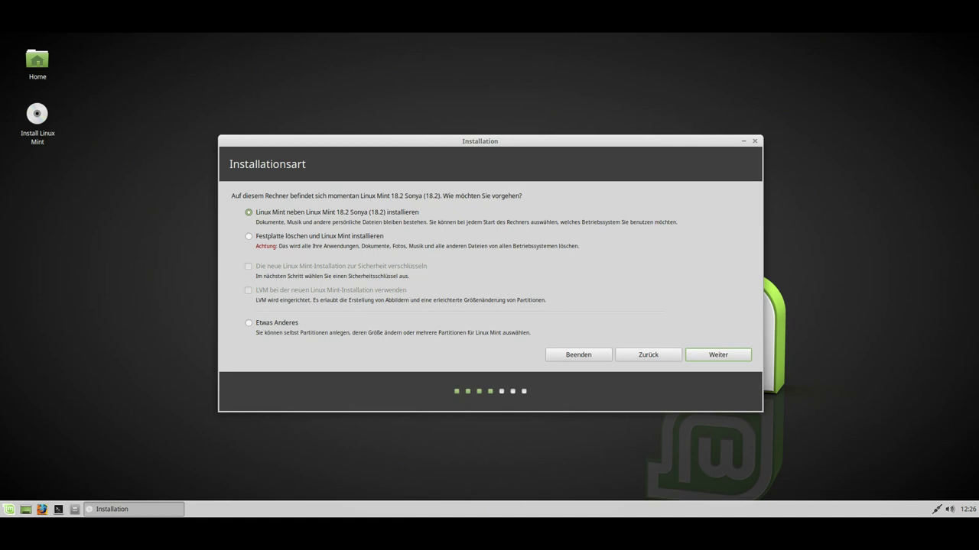
click(249, 237)
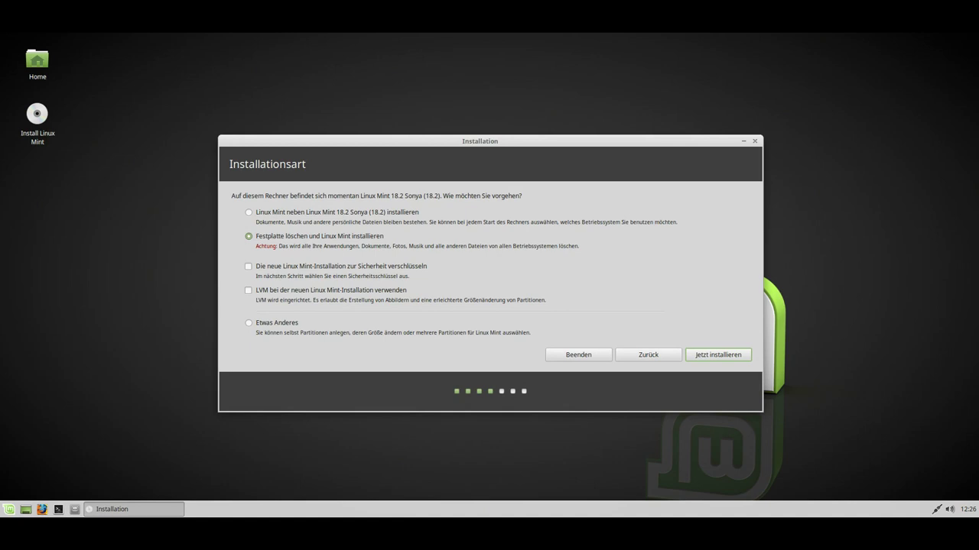
click(247, 266)
click(247, 291)
click(248, 291)
click(248, 291)
Start the install and confirm writing partition 1 ext4 and partition 5 swap
key(Return)
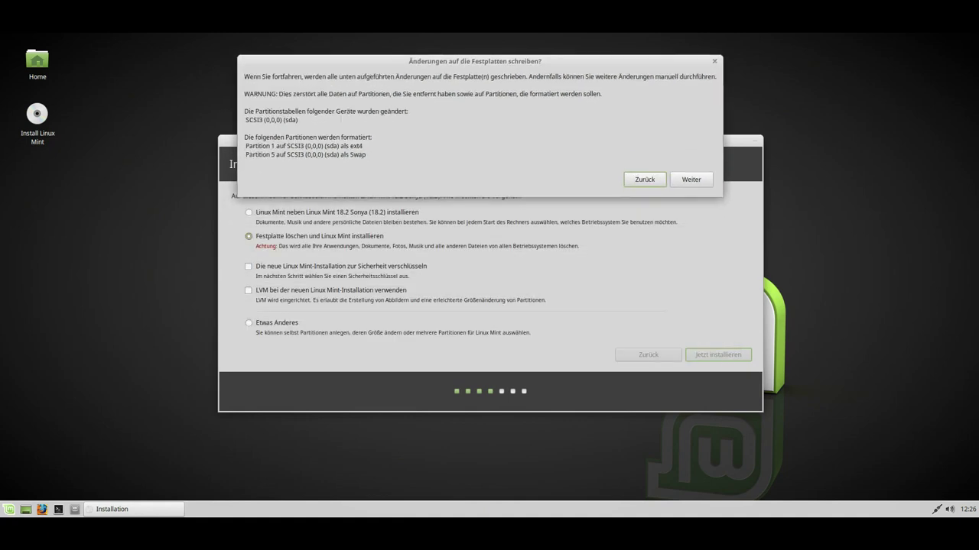
key(Return)
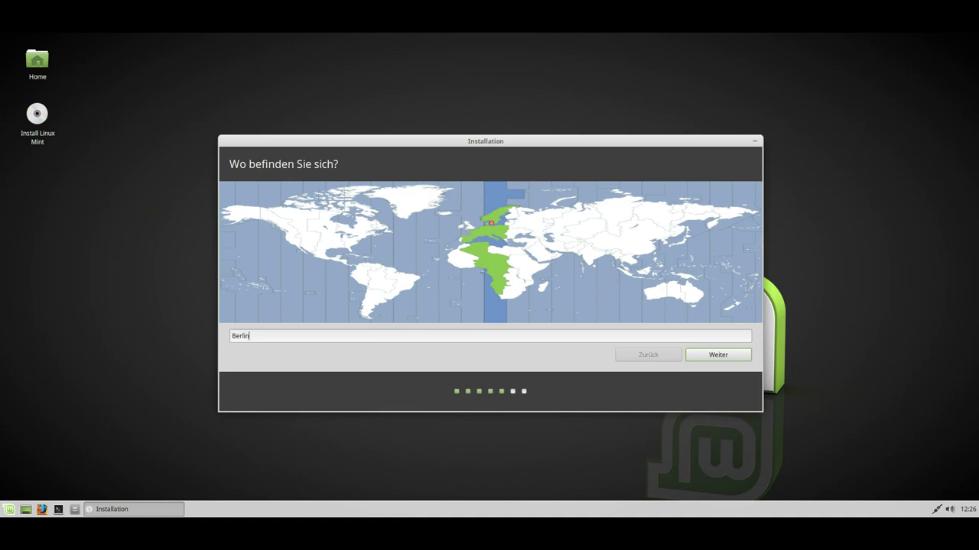
Accept the Berlin time zone, then enter the user's account details and password
key(Return)
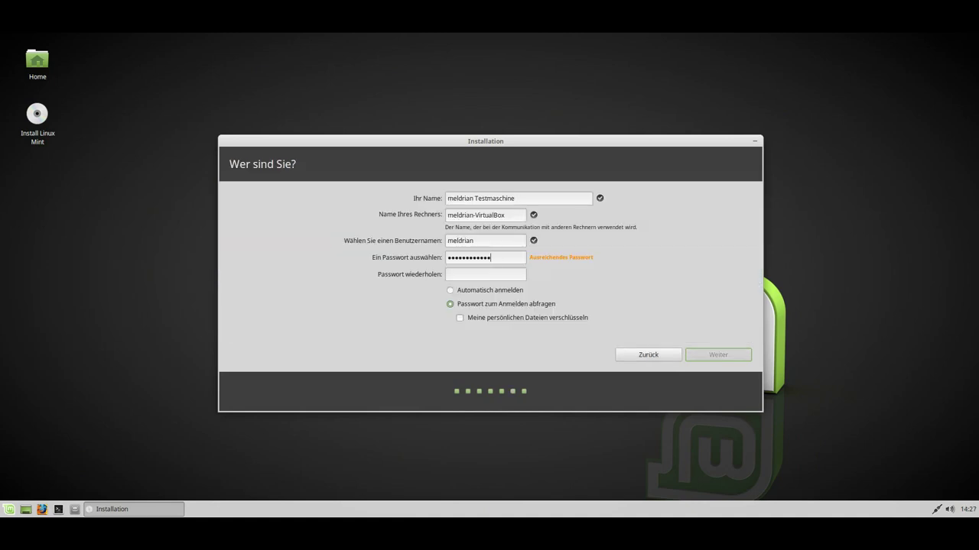
text(•••••••)
key(BackSpace)
key(BackSpace)
key(BackSpace)
key(BackSpace)
key(BackSpace)
text(••••••••••••)
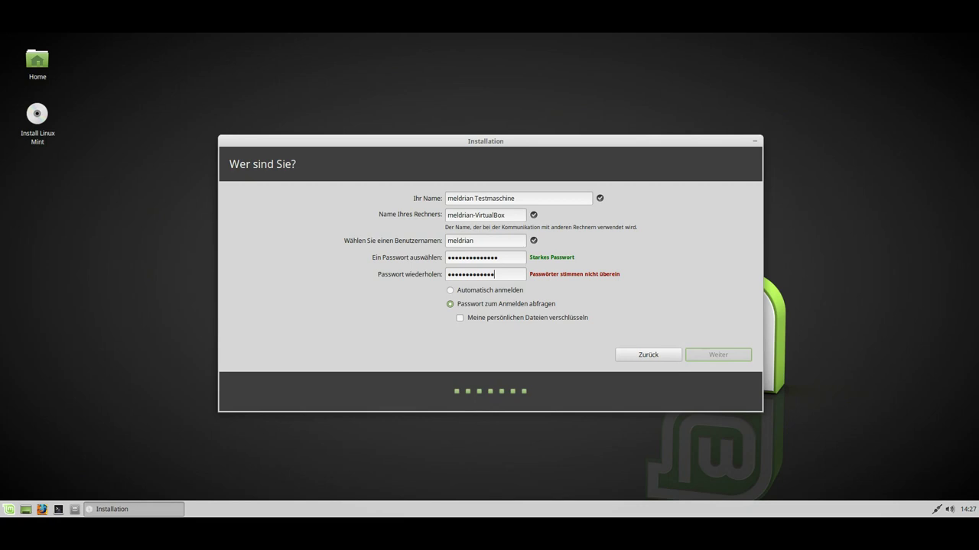
Finish the repeated password, encrypt the home folder, select Automatisch anmelden, and begin installing
text(•)
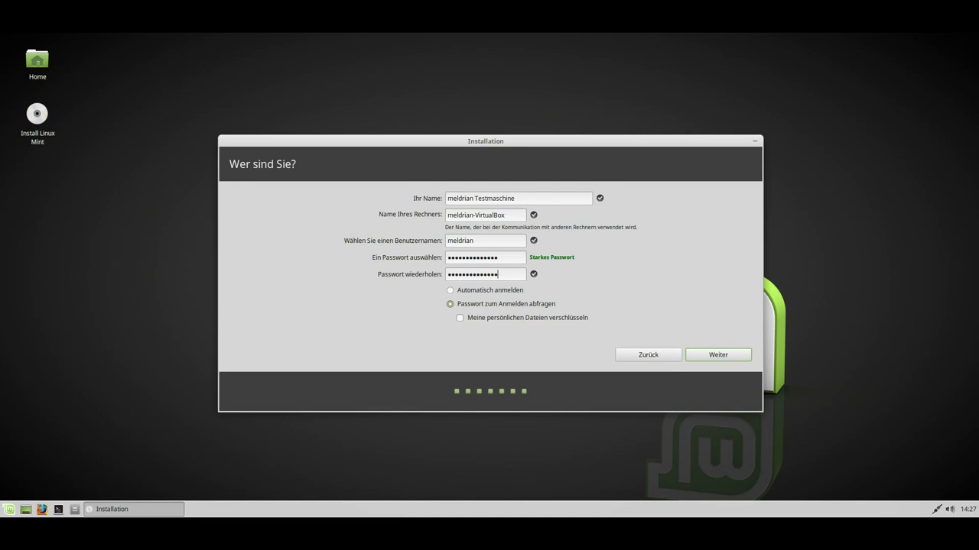
click(460, 317)
click(450, 290)
click(450, 304)
click(450, 291)
key(Return)
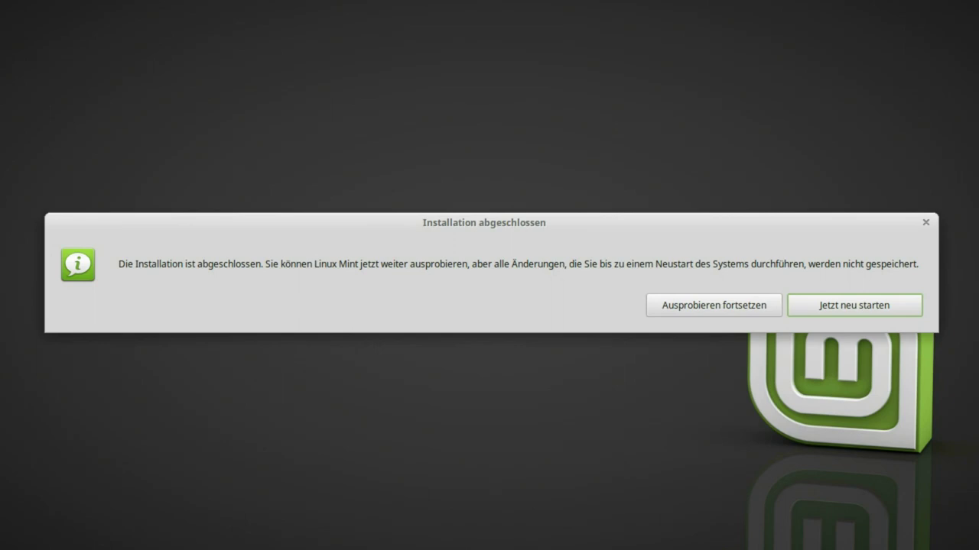
Choose 'Jetzt neu starten' in the 'Installation abgeschlossen' dialog to reboot
key(Return)
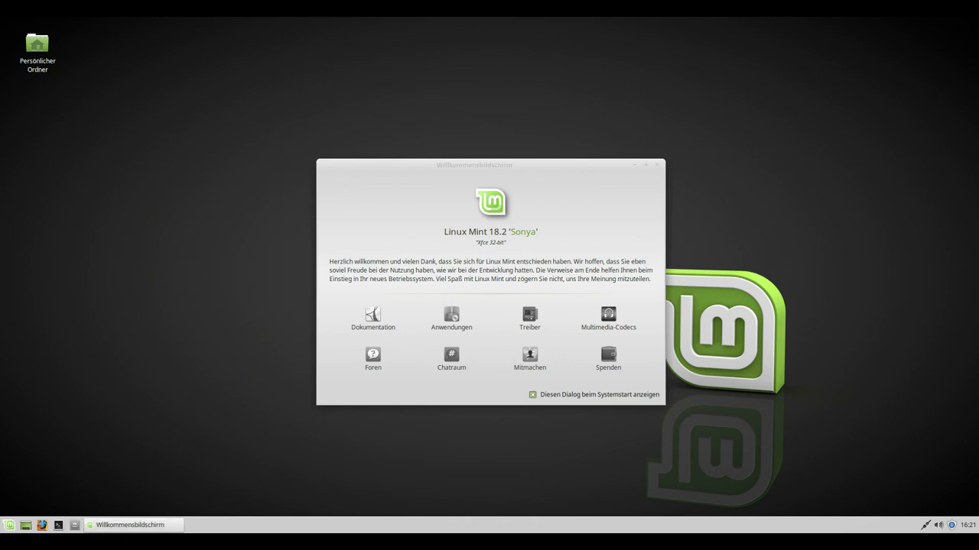
Close the Willkommensbildschirm on the freshly booted Linux Mint 18.2 desktop with Alt+F4
key(alt+F4)
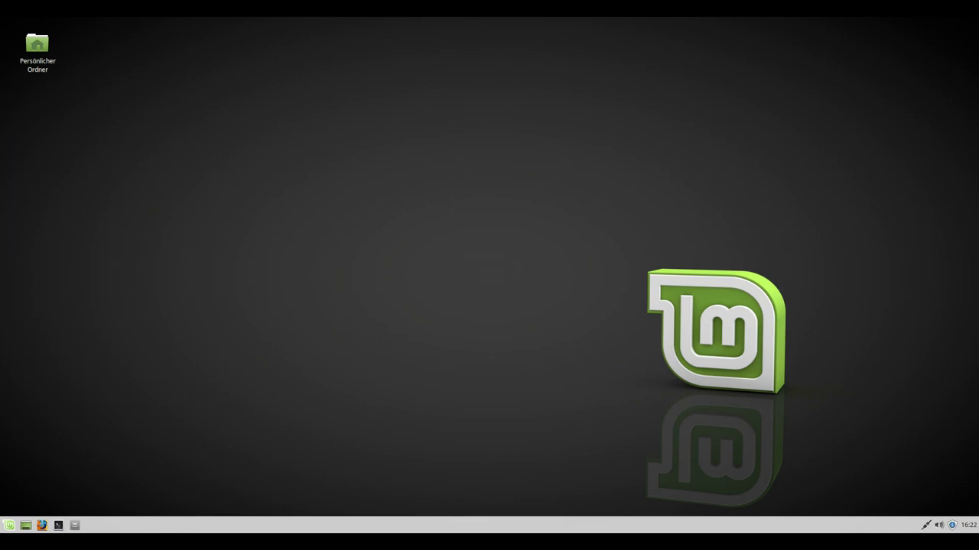
Search the Whisker menu for 'anwendungsver' and launch Anwendungsverwaltung
key(super)
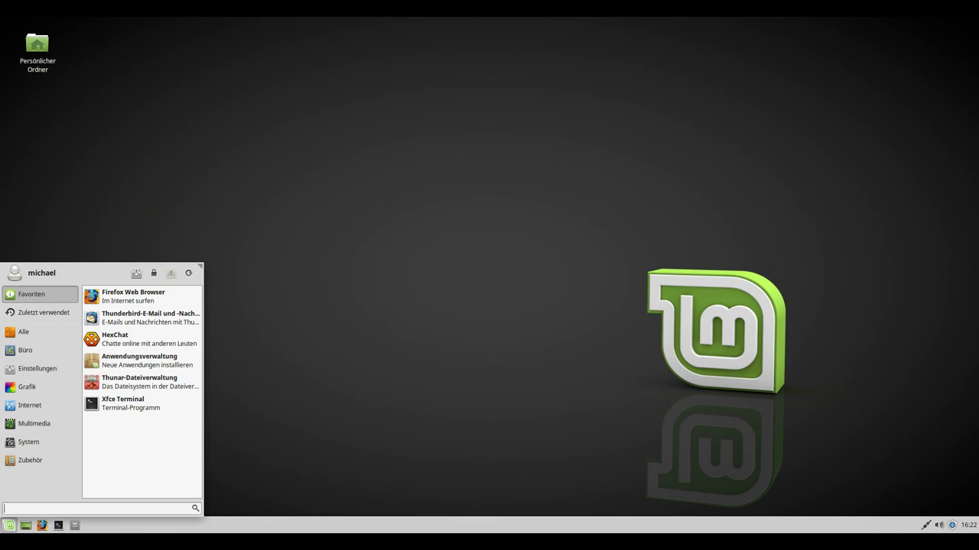
text(an)
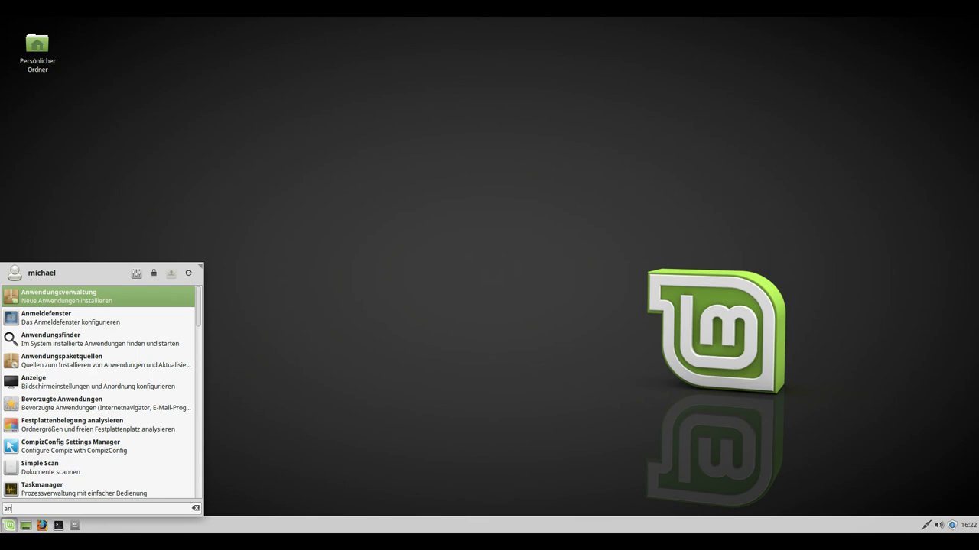
text(wendungsver)
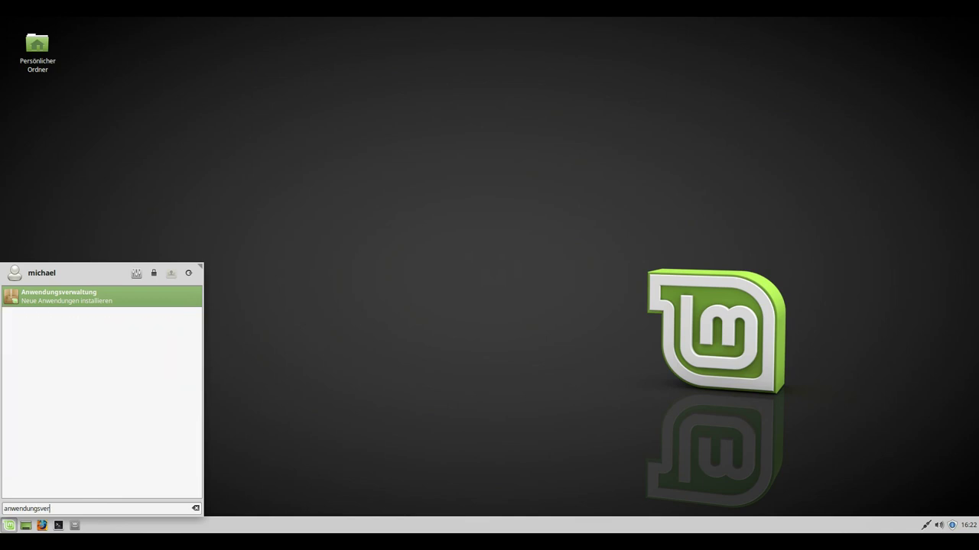
key(Return)
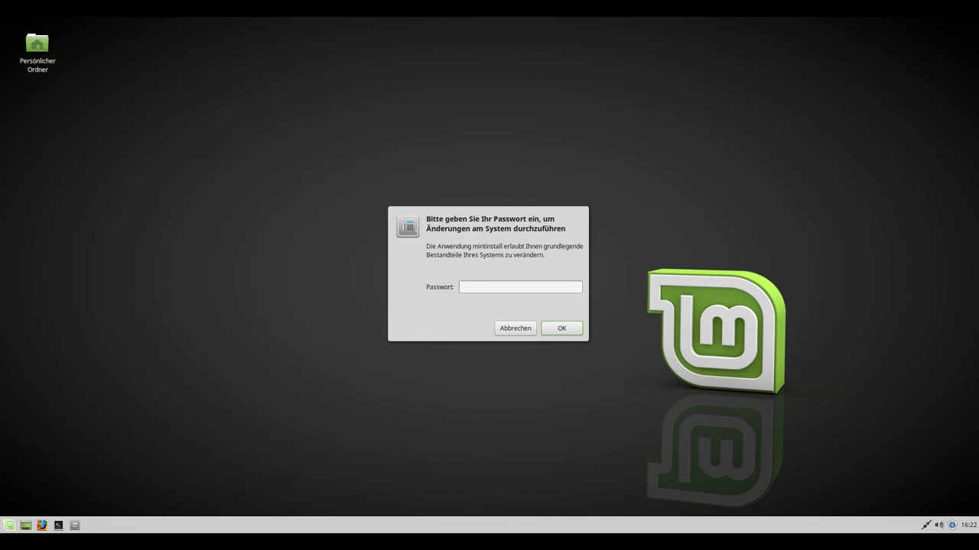
Unlock the Software Manager with the password, search for 'Steam' and pick the Steam result
text(*******)
key(Return)
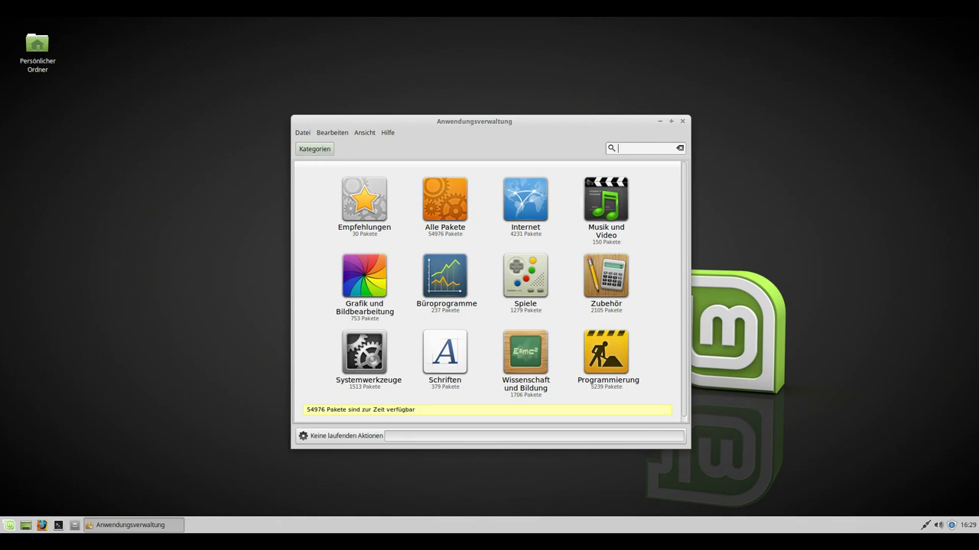
text(Steam)
key(Return)
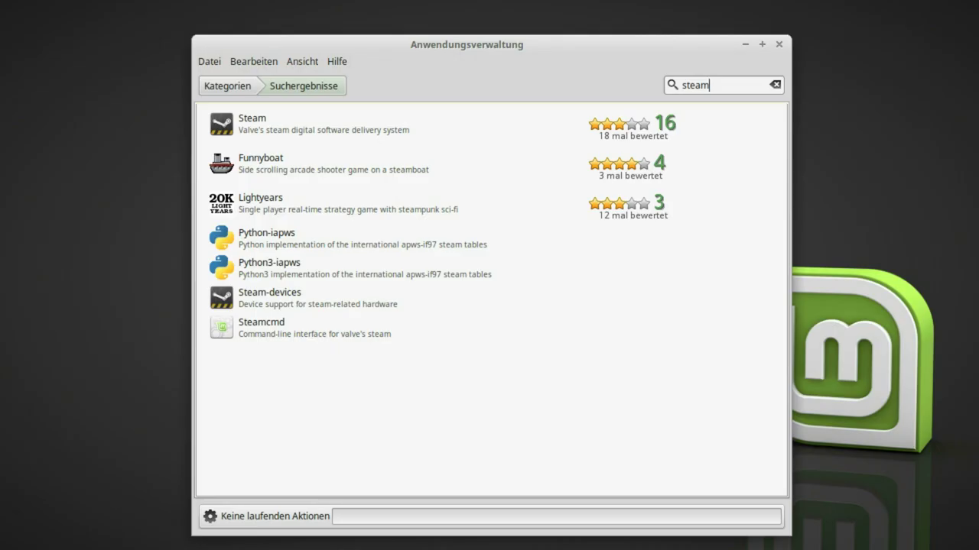
click(252, 124)
Install Steam from its details page, answering I AGREE to the license agreement
key(Return)
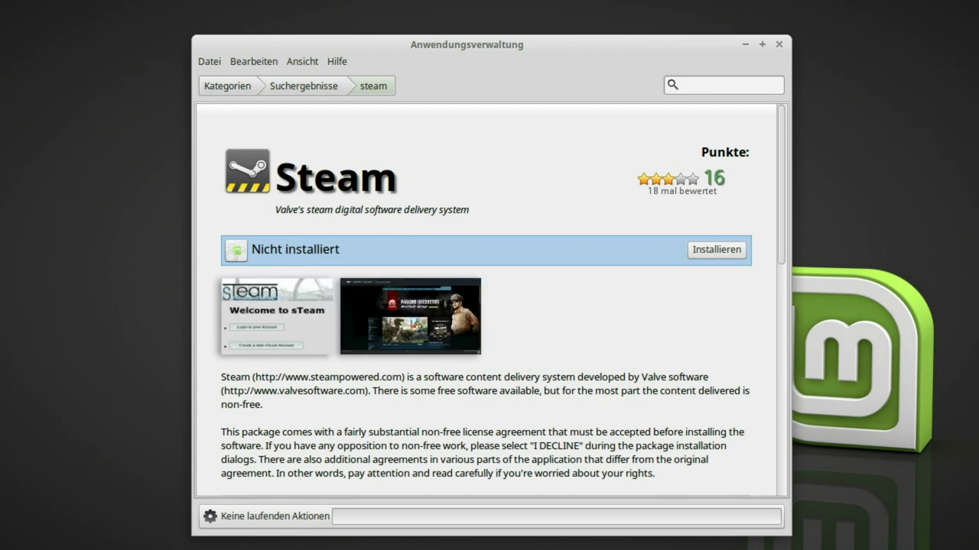
click(716, 249)
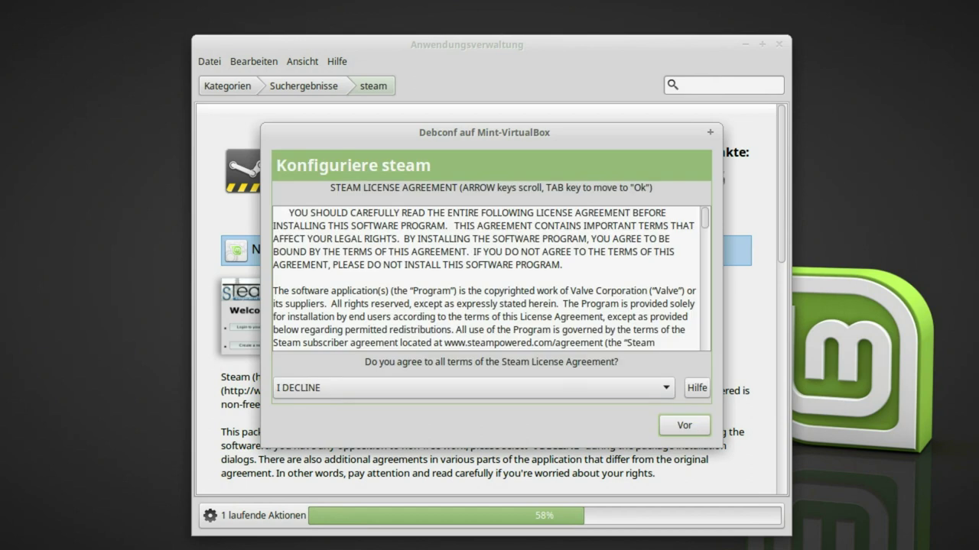
key(space)
key(Down)
key(Return)
key(Return)
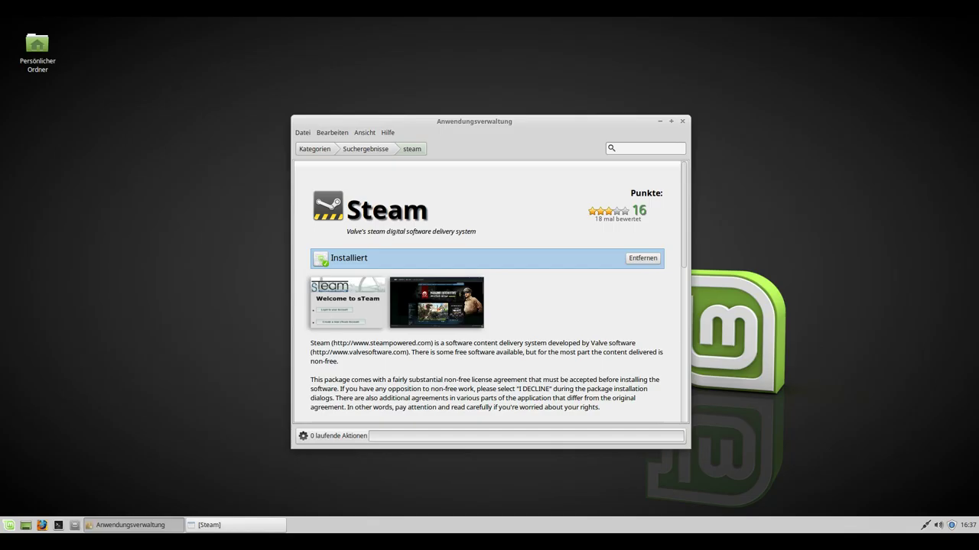
Launch Steam from the Spiele category of the Mint menu
click(9, 525)
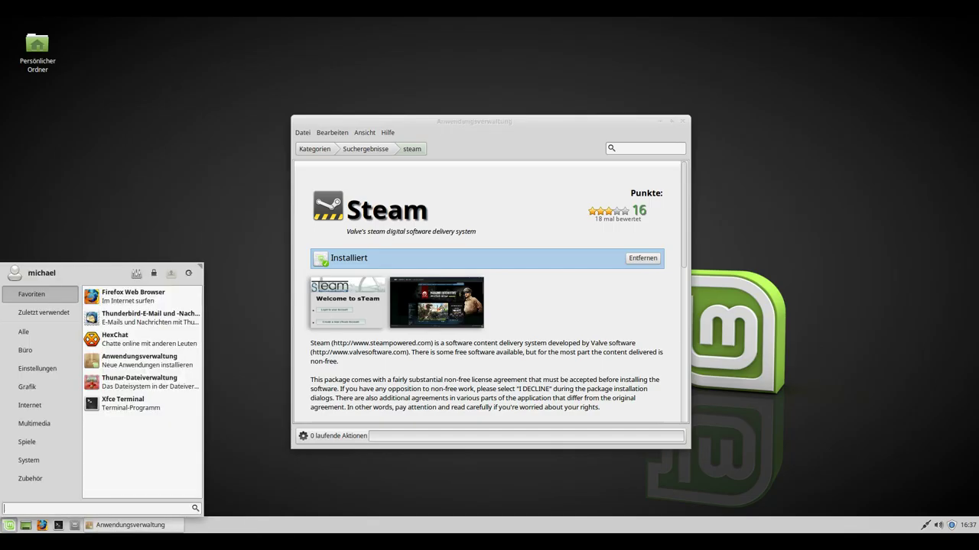
click(27, 442)
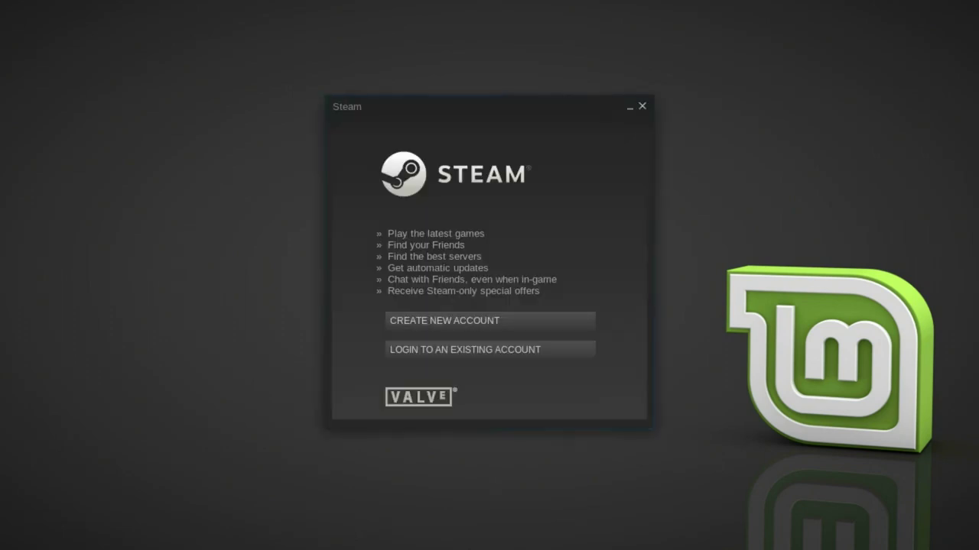
Log into the existing Steam account with the account credentials
click(490, 350)
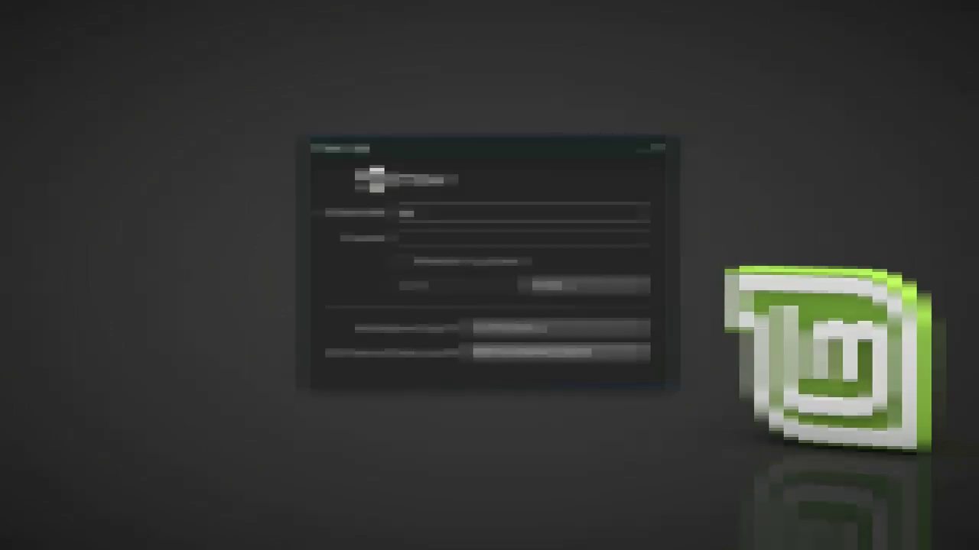
text(xxxxx)
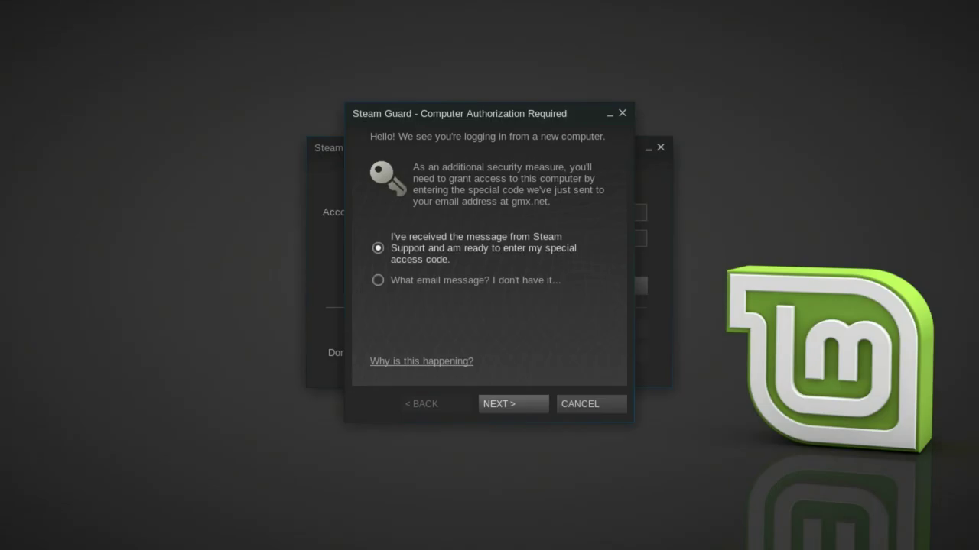
key(Return)
Authorise this computer by submitting the Steam Guard access code and finishing
text(VM)
key(Return)
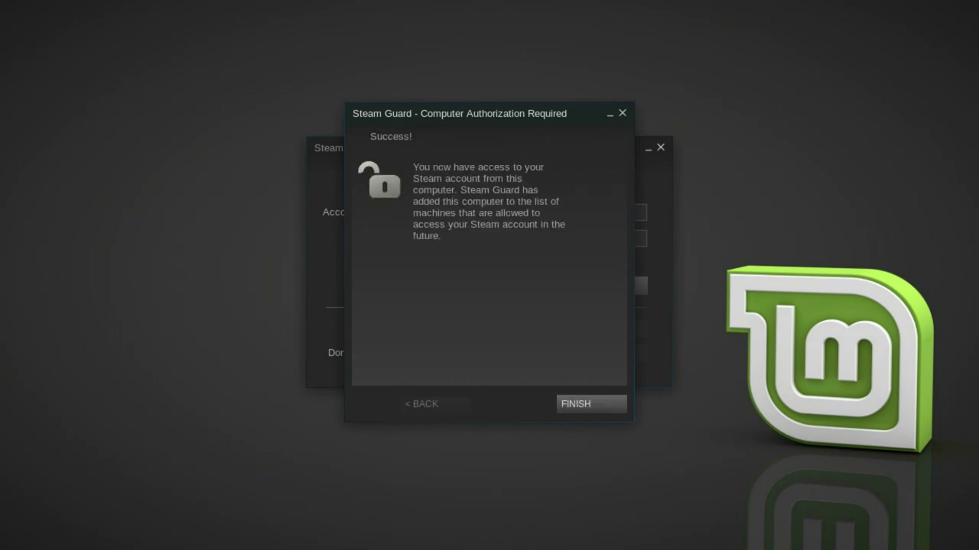
key(Return)
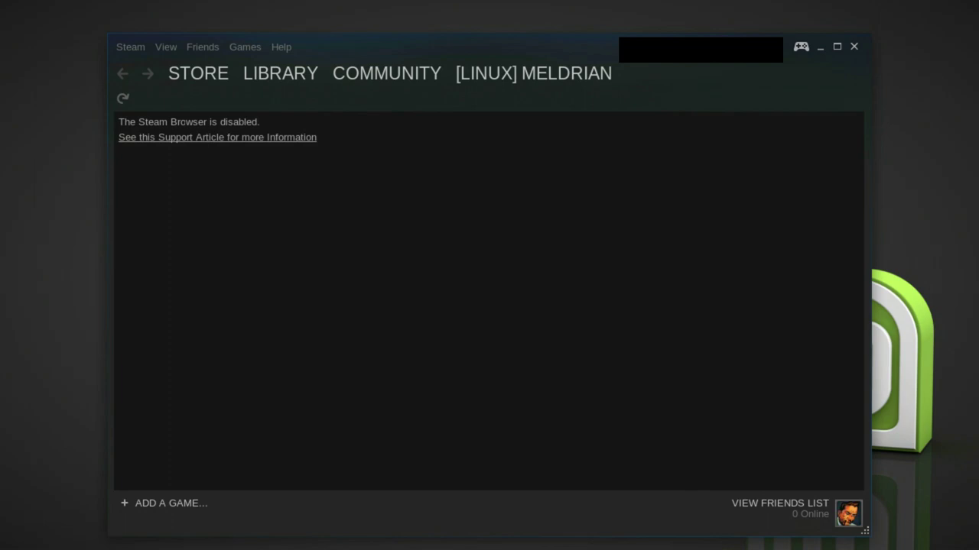
mouse_move(280, 73)
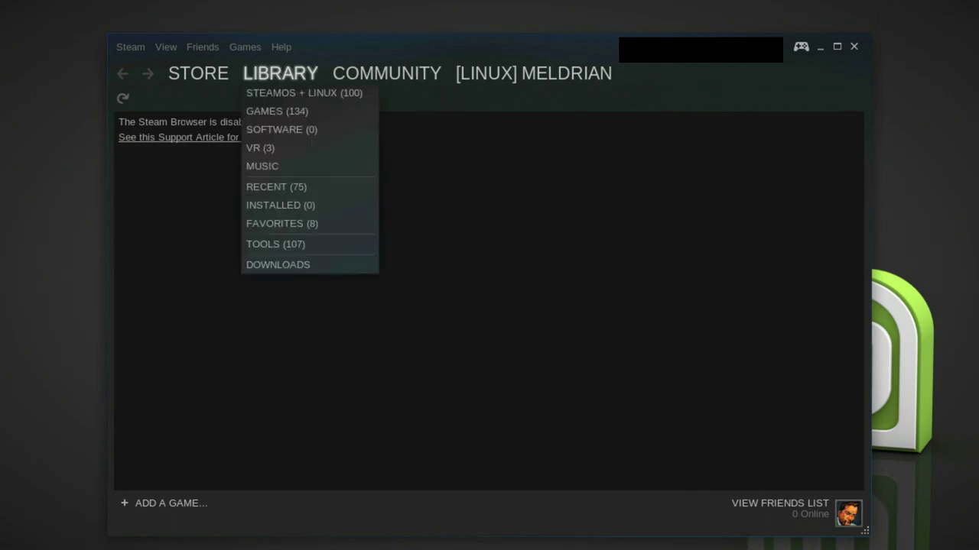
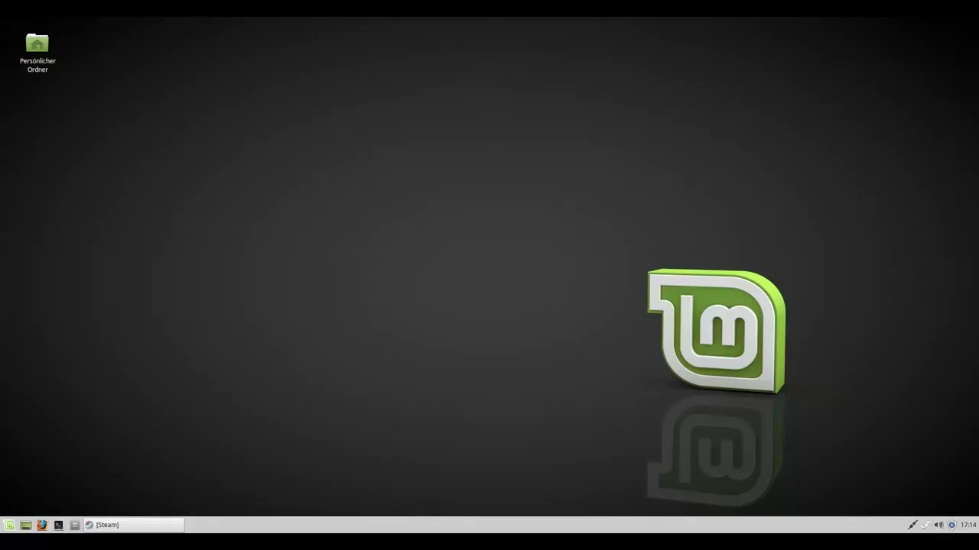
Launch Anwendungsverwaltung from the Whisker menu and authorise it with the account password
key(super)
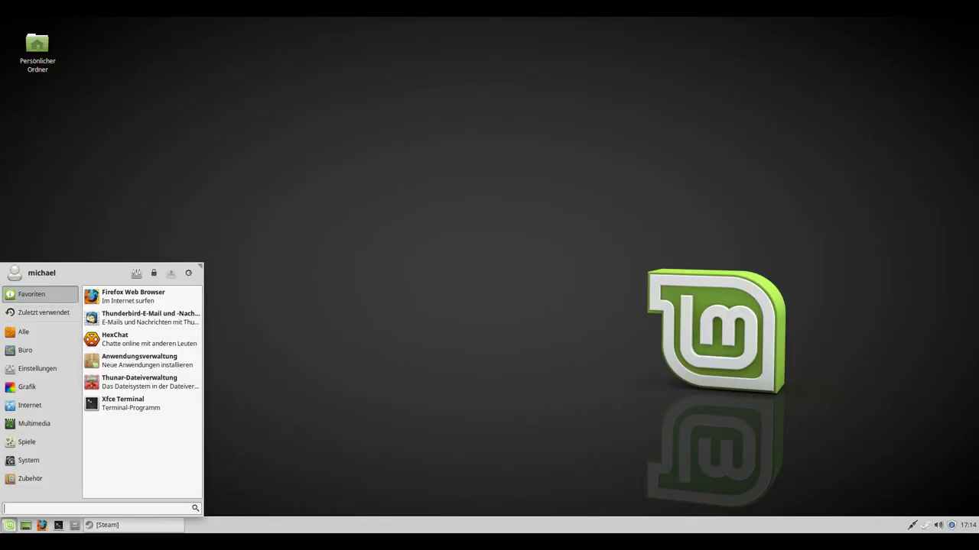
text(anwendungsver)
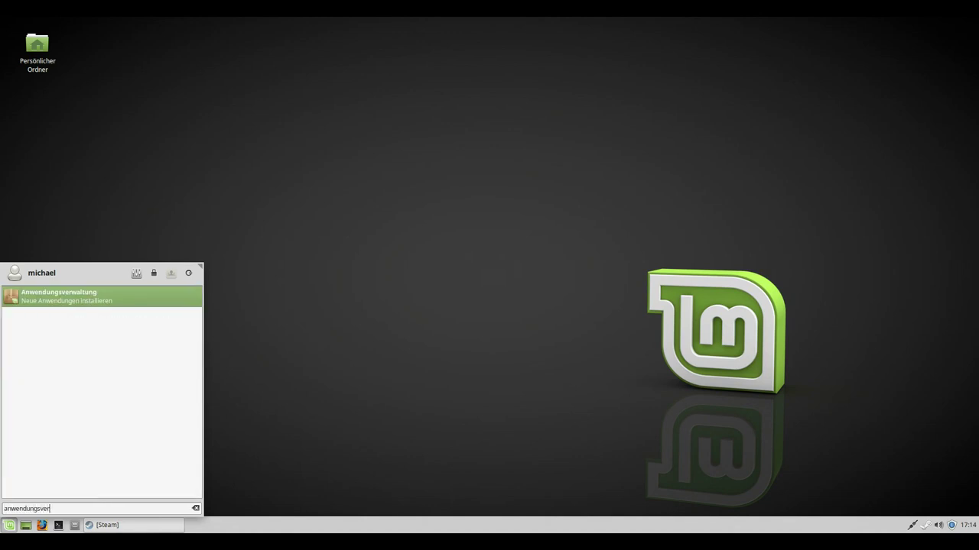
key(Return)
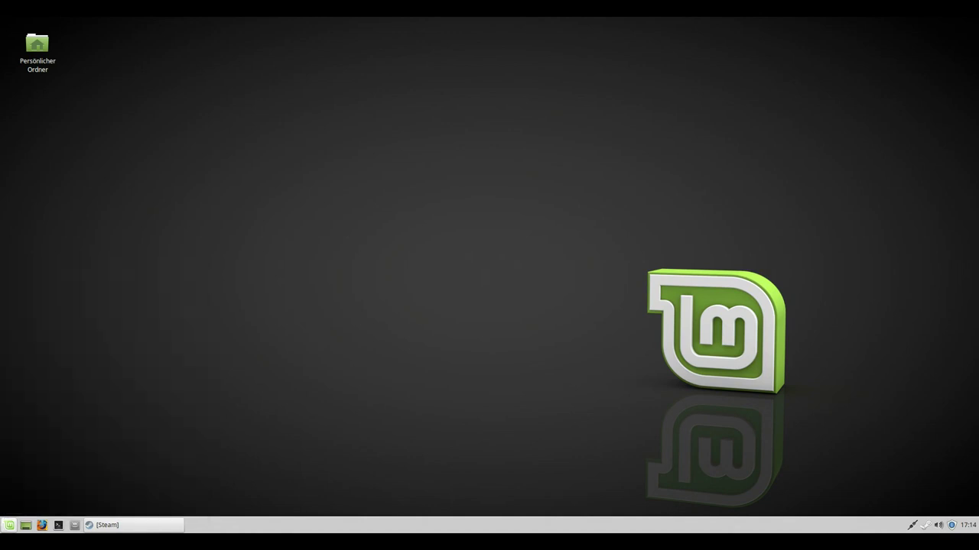
text(*******)
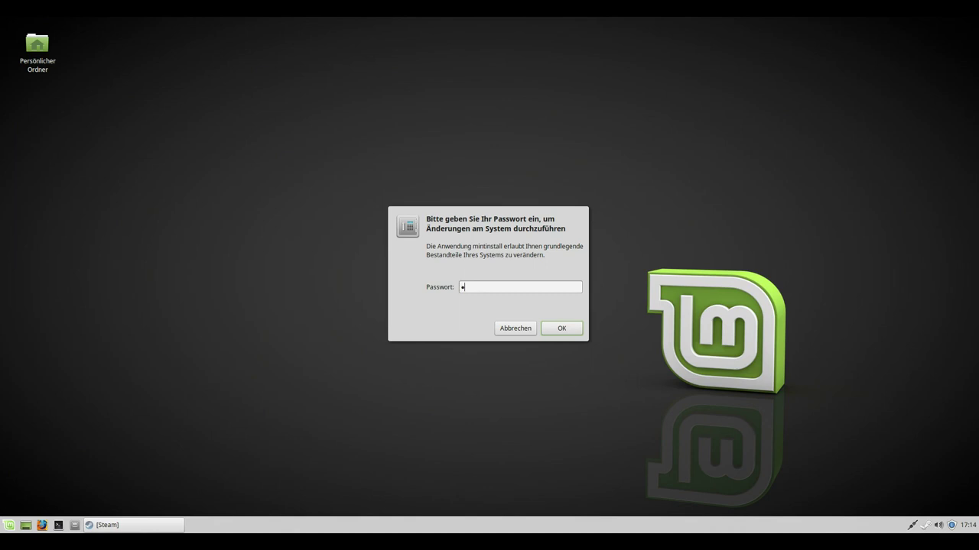
key(Return)
Search for 'playonlinux', open the Playonlinux result and install it
text(pla)
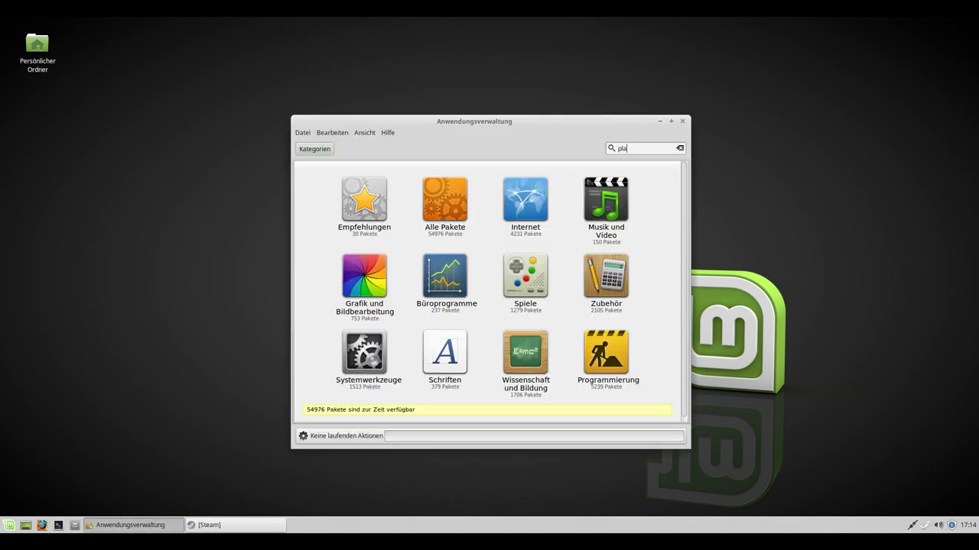
text(yonlinux)
key(Return)
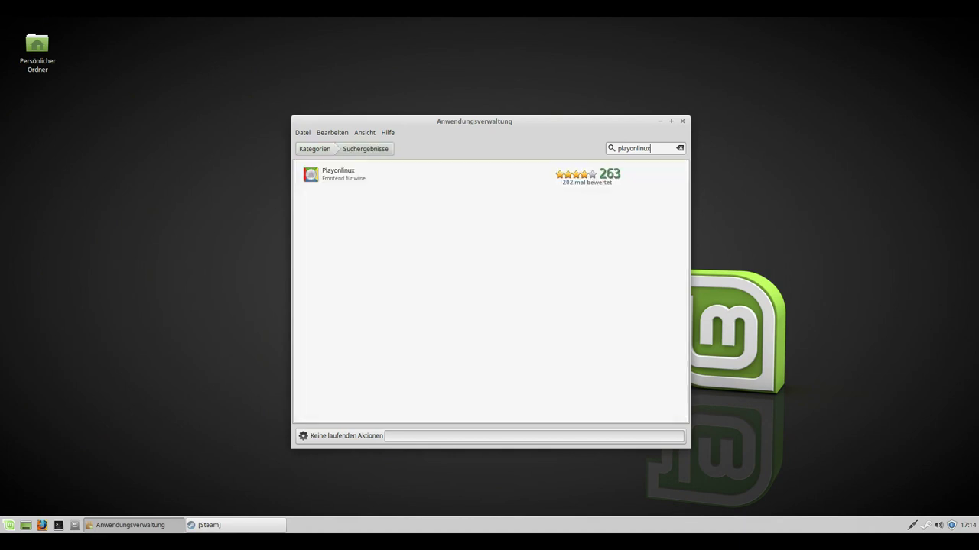
click(489, 174)
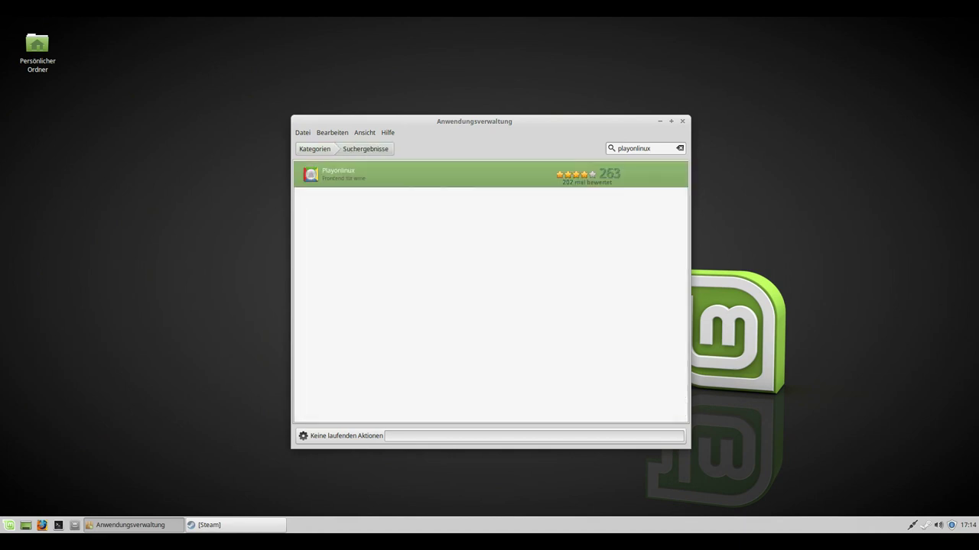
key(Return)
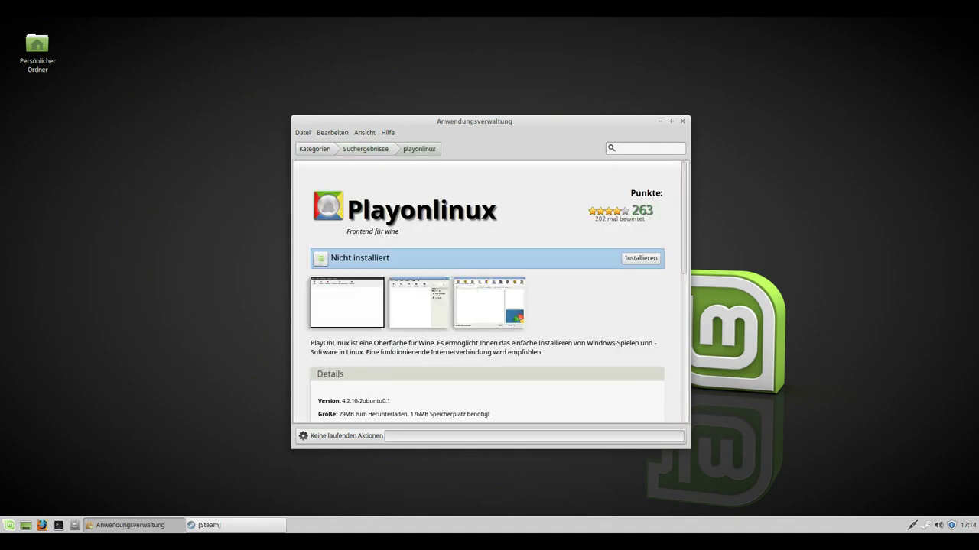
key(Return)
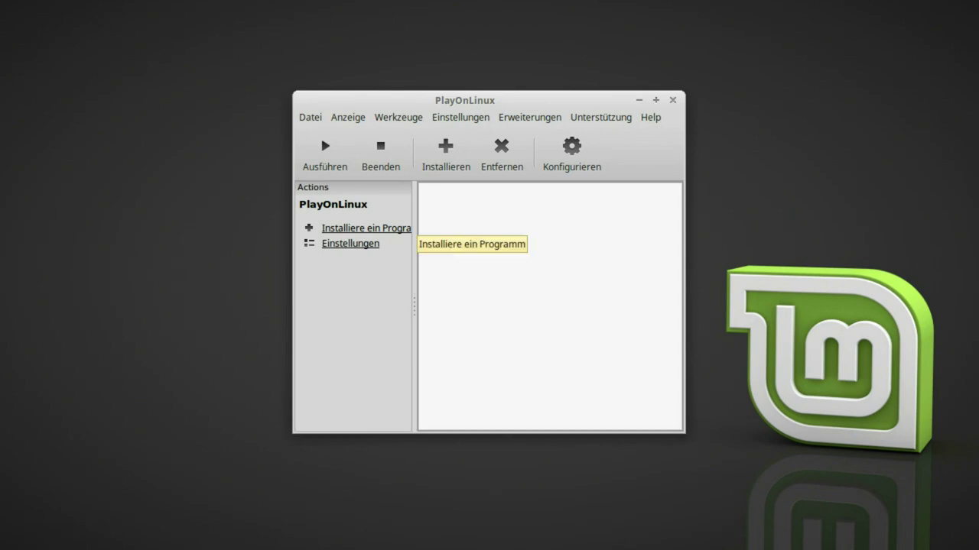
Filter the installable programs list by 'steam', select Steam and start its installation
click(397, 228)
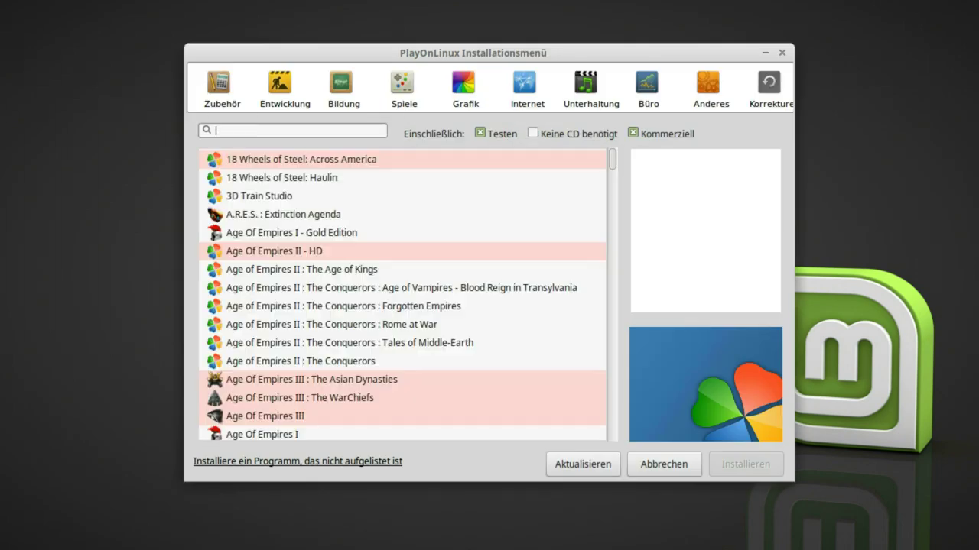
text(steam)
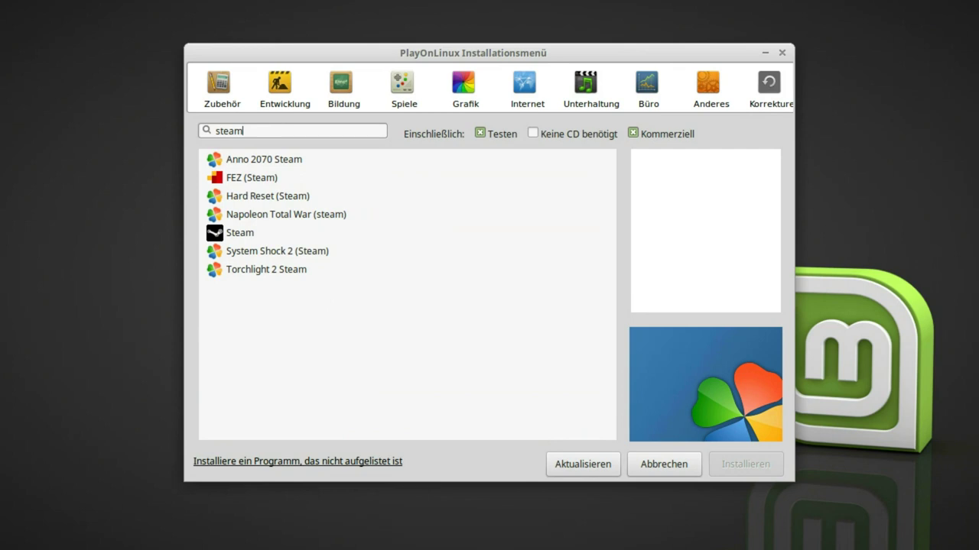
click(239, 232)
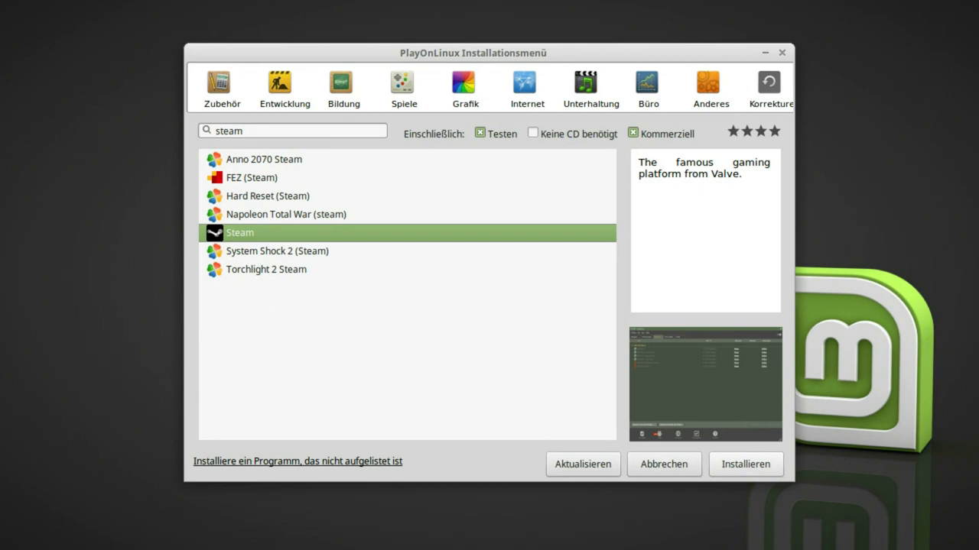
key(Escape)
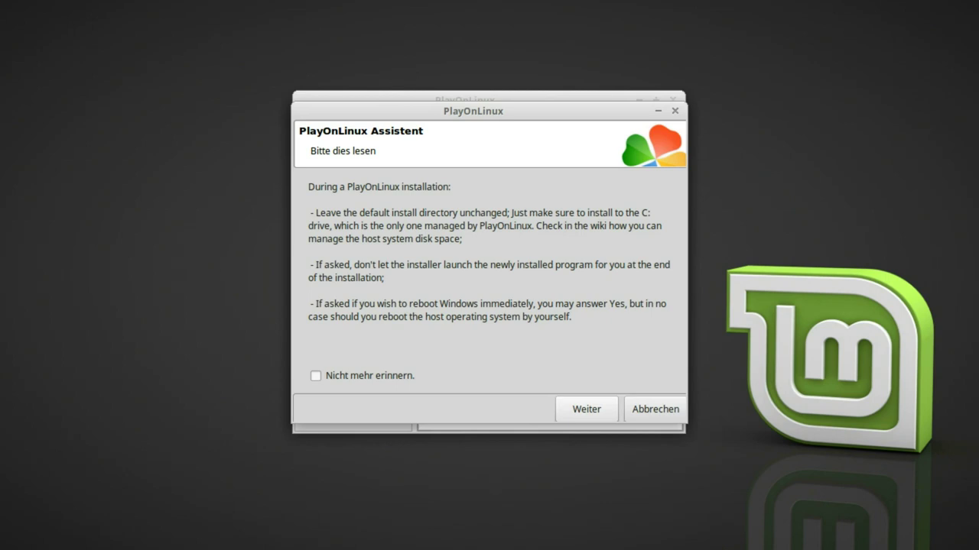
Continue past the installation notes, WineHQ notice and welcome page, and accept installing Wine Mono
key(Return)
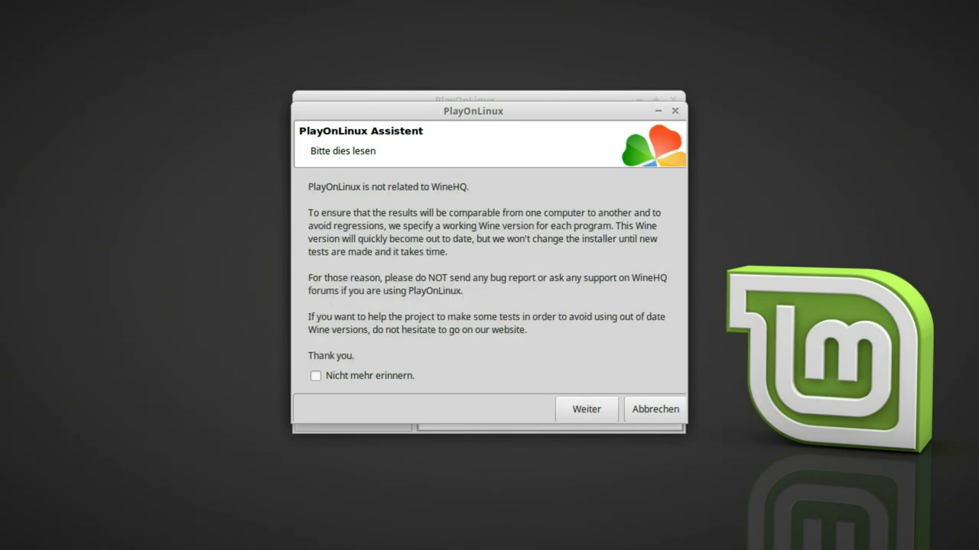
key(Return)
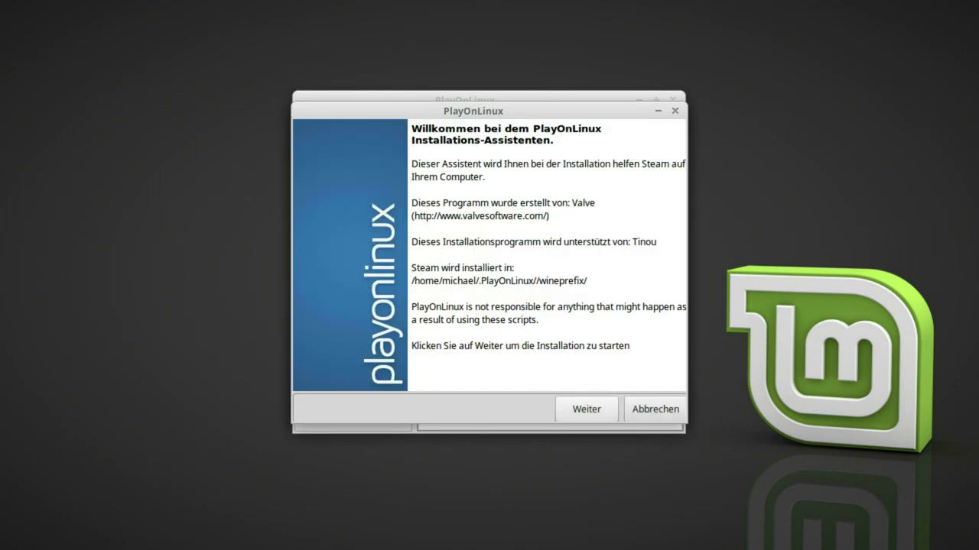
key(Return)
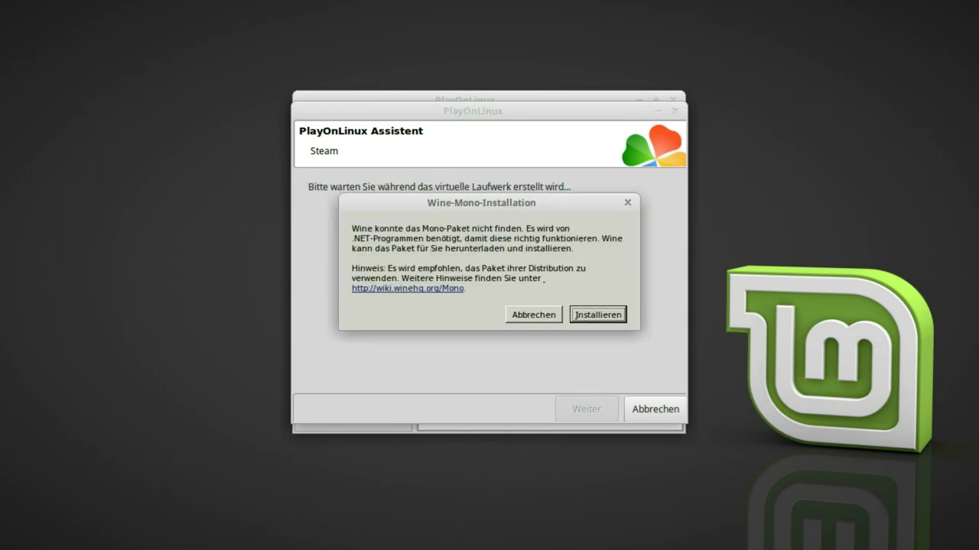
key(Return)
key(Return)
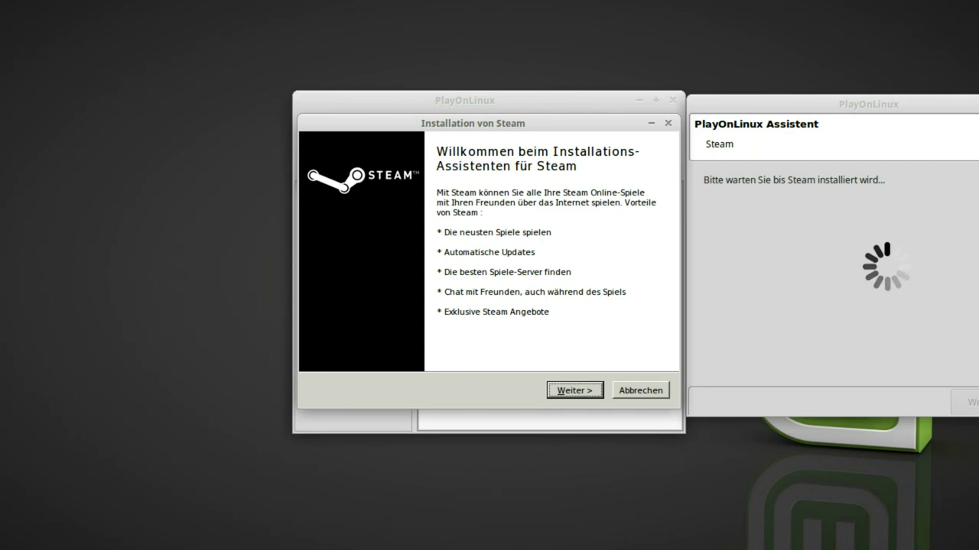
Accept Steam's licence, keep Deutsch and the default folder, install, then close the assistant
key(Return)
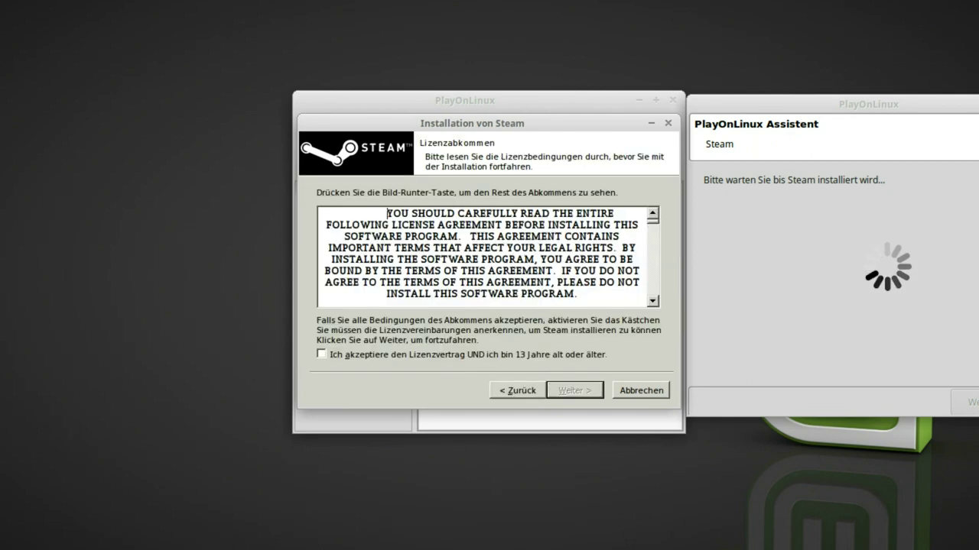
key(alt+a)
key(Return)
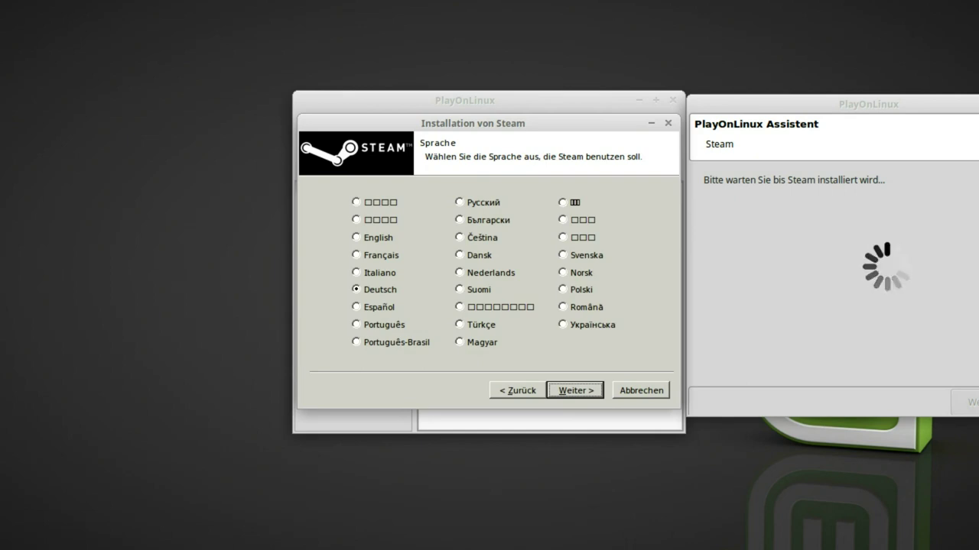
key(Return)
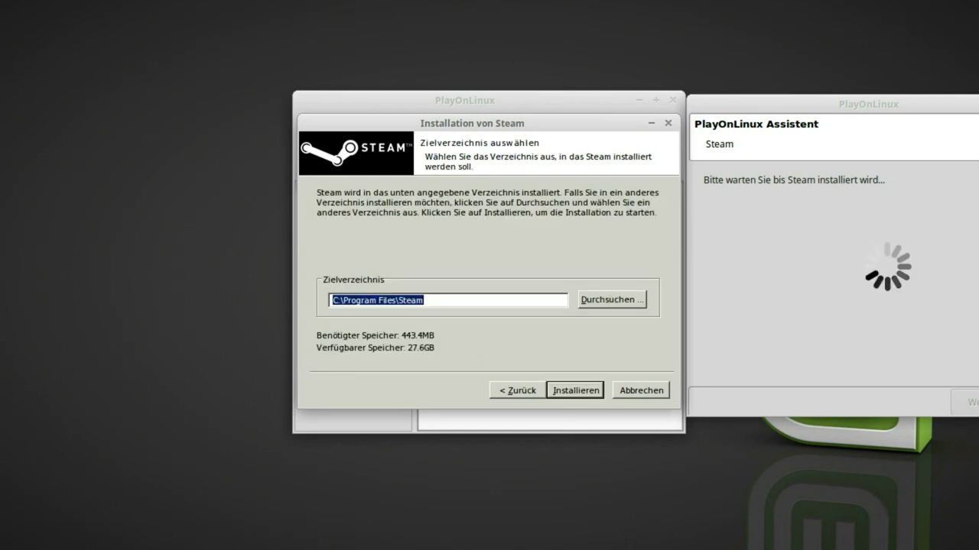
key(Return)
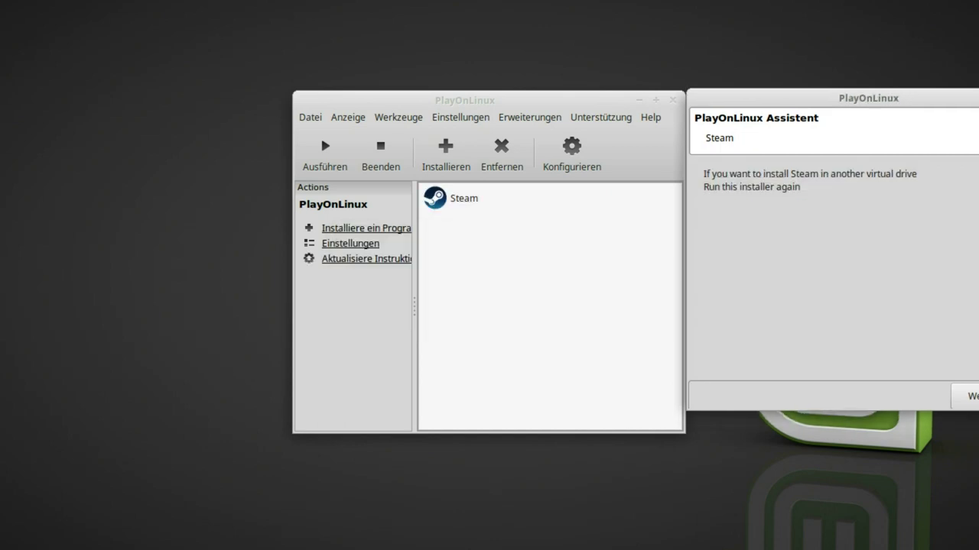
key(Return)
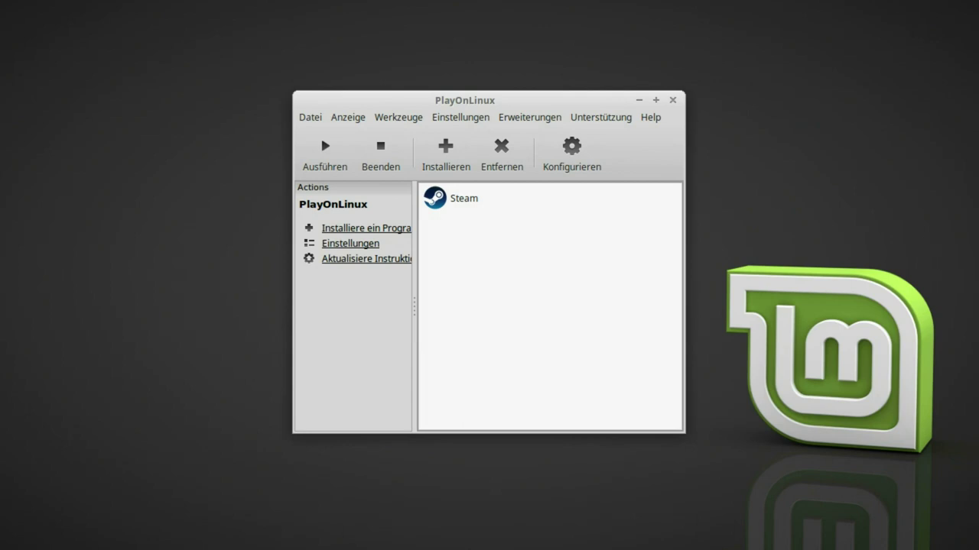
Run the installed Steam entry from PlayOnLinux and switch the client to its BIBLIOTHEK tab
click(464, 198)
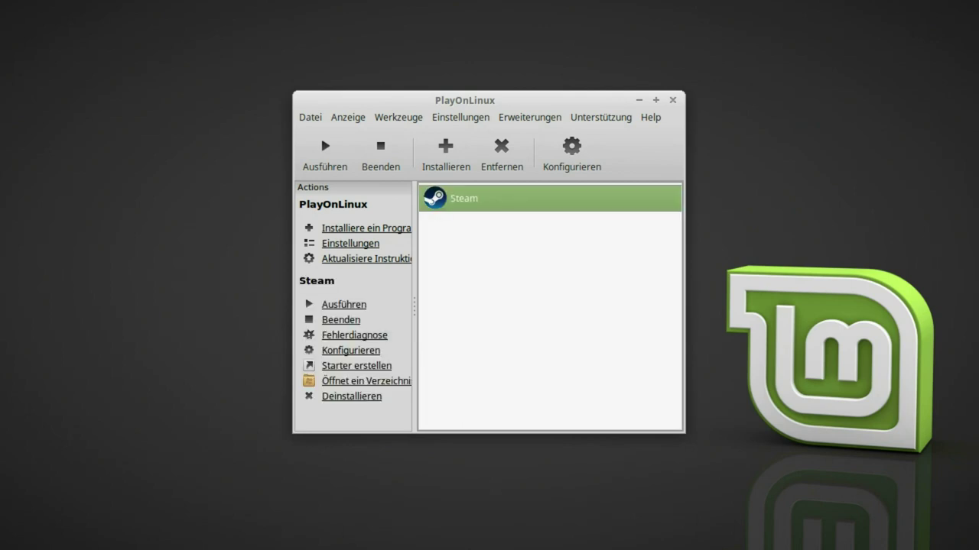
click(320, 134)
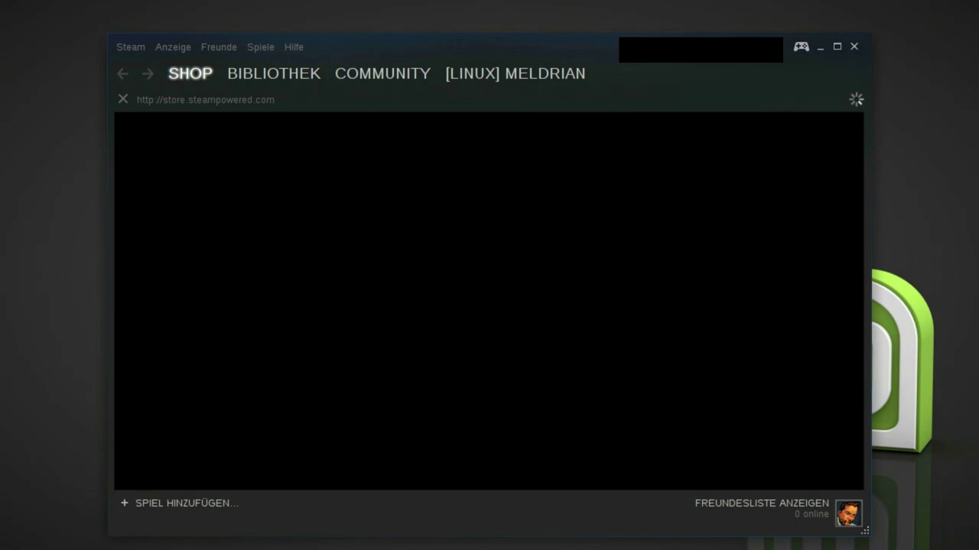
mouse_move(273, 73)
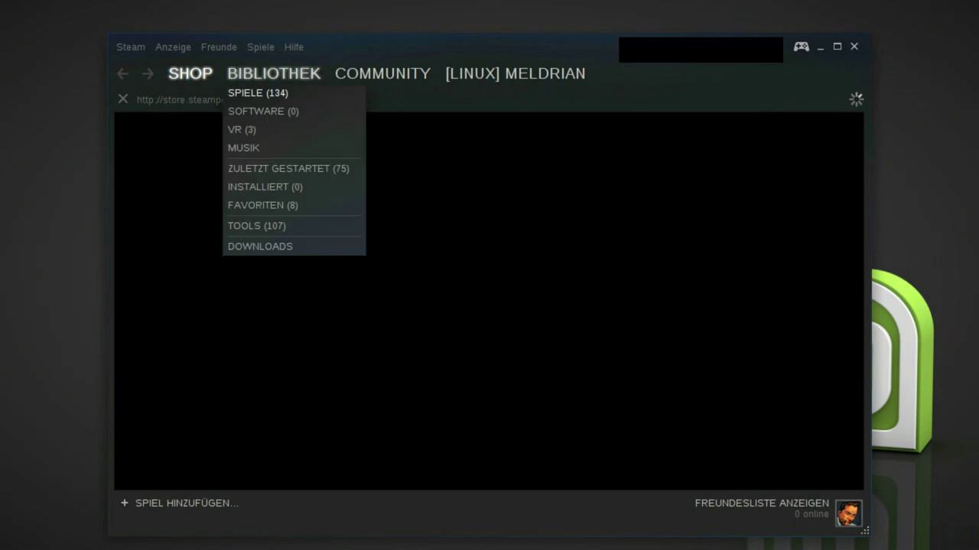
click(258, 93)
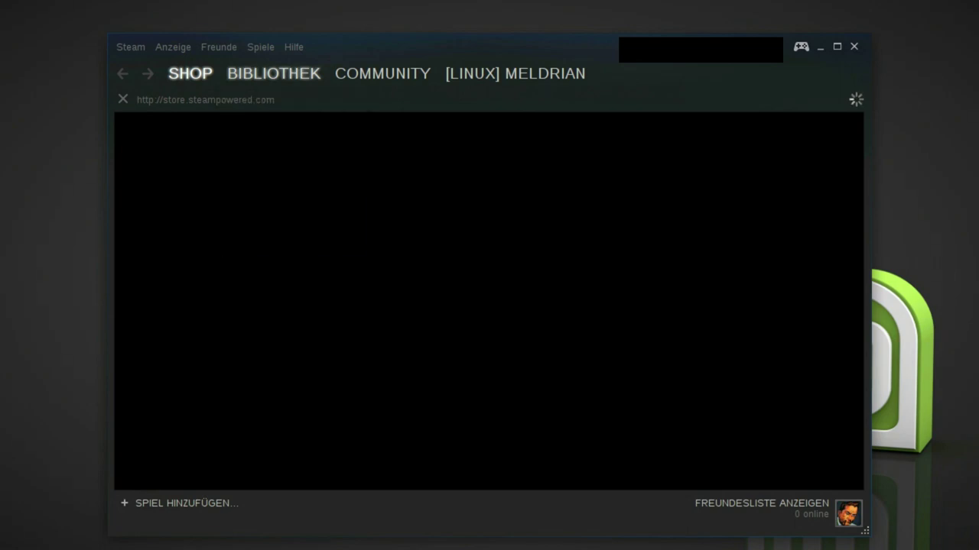